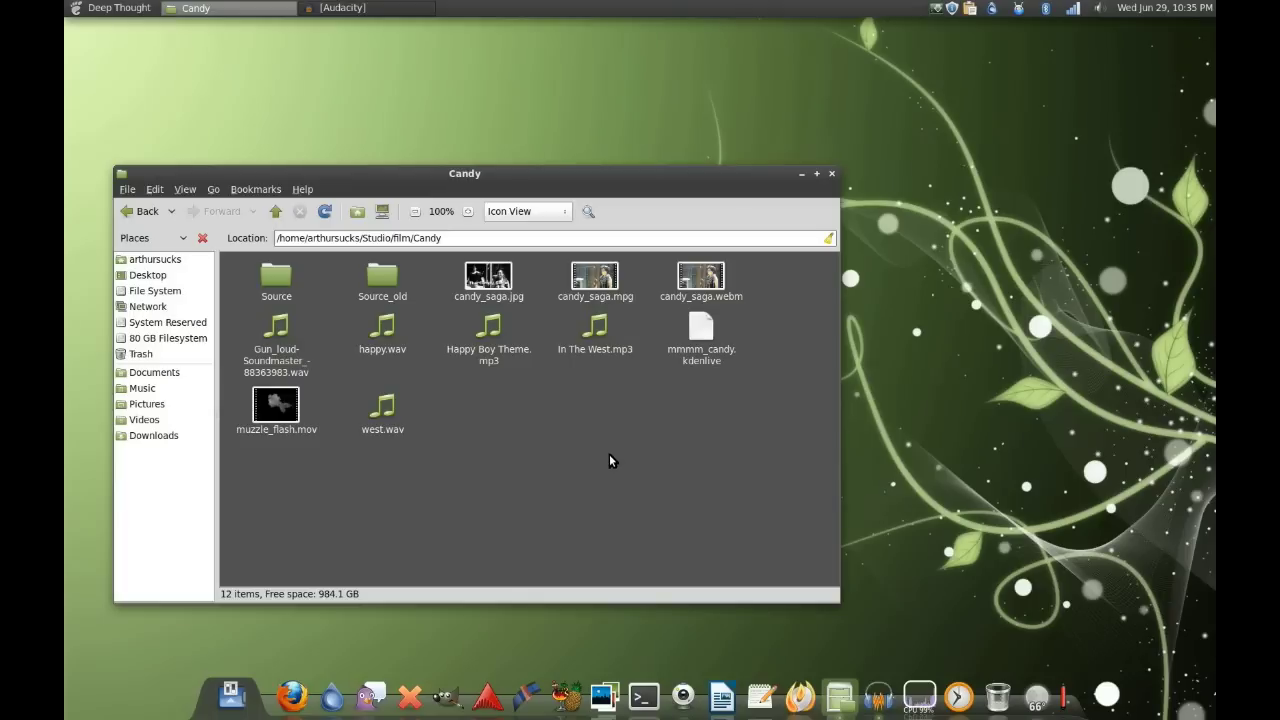
Rename the Source folder to Source_big
{"action": "left_click_drag", "start_coordinate": [543, 174], "coordinate": [551, 169]}
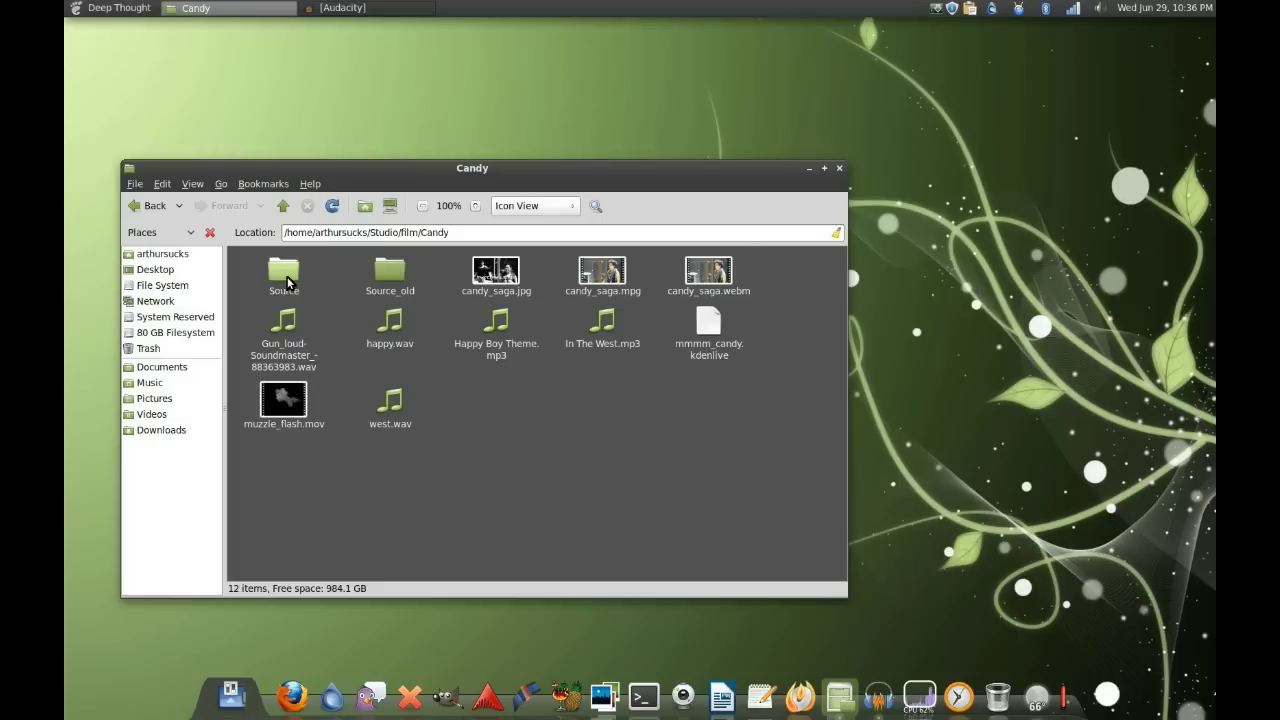
{"action": "right_click", "coordinate": [288, 283]}
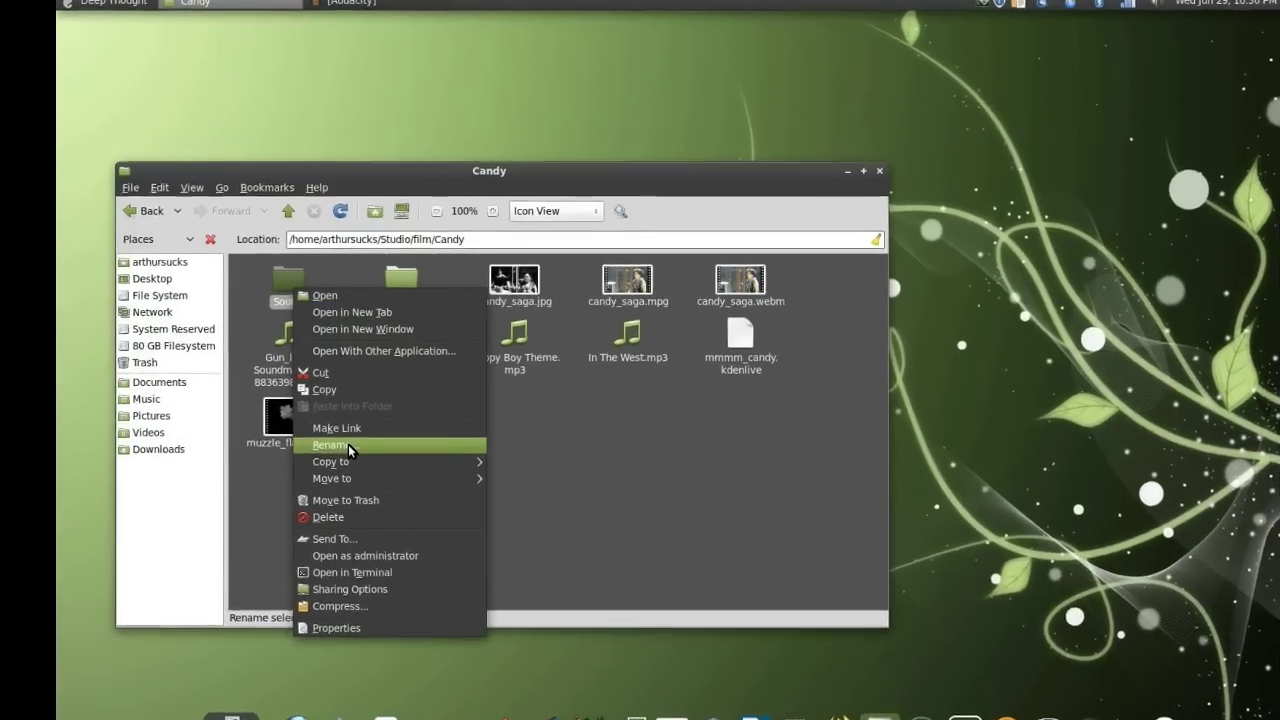
{"action": "left_click", "coordinate": [348, 446]}
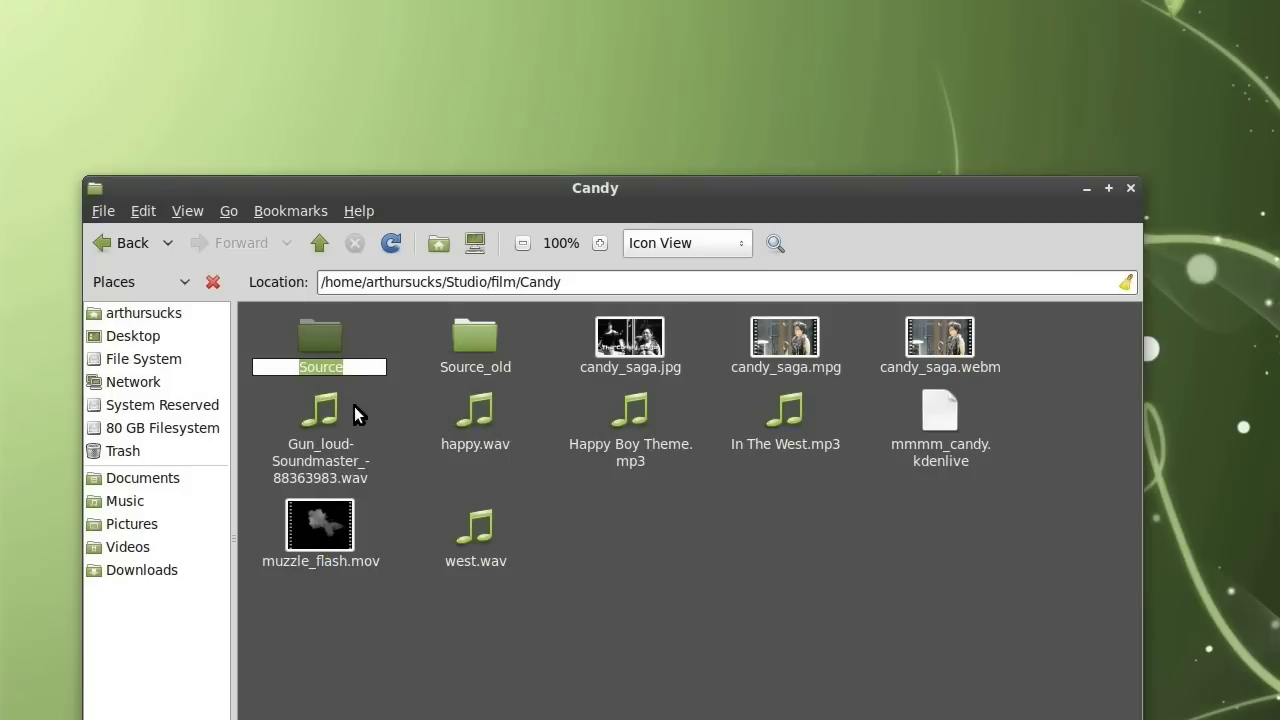
{"action": "left_click", "coordinate": [362, 366]}
{"action": "type", "text": "_"}
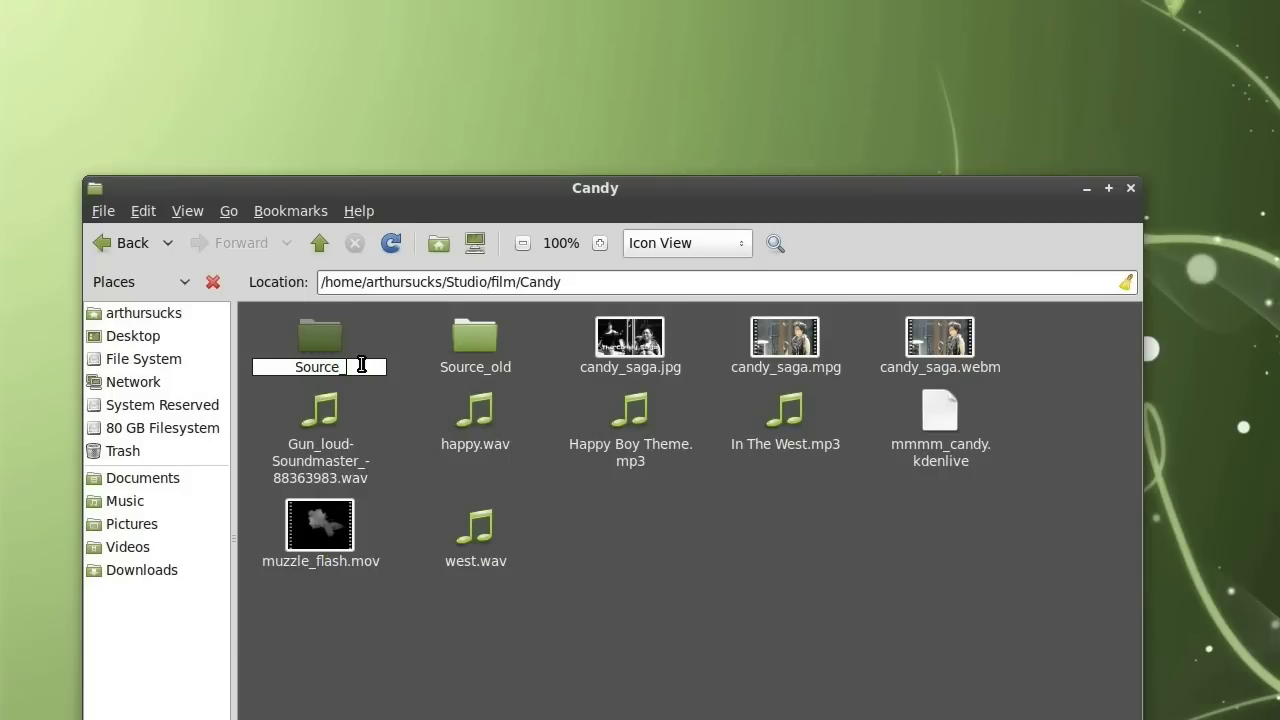
{"action": "type", "text": "big"}
{"action": "key", "text": "Return"}
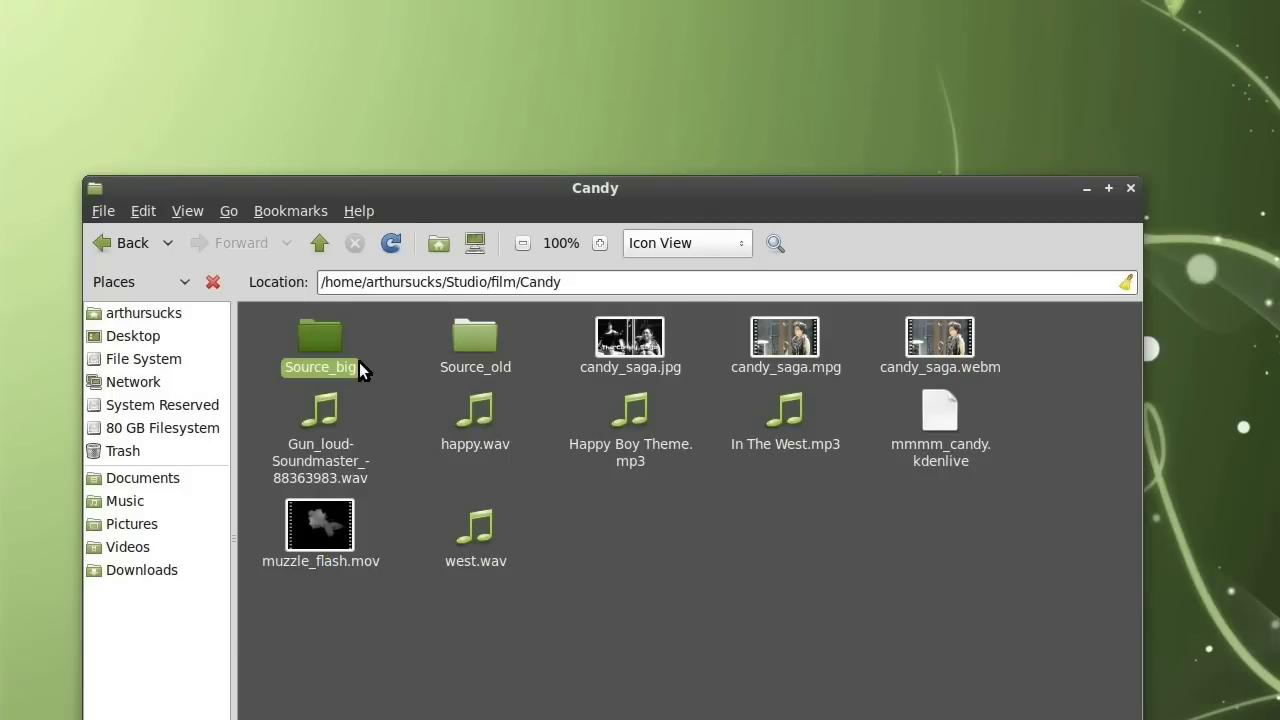
Rename Source_old to Source, then open the Source_big folder
{"action": "right_click", "coordinate": [474, 337]}
{"action": "left_click", "coordinate": [538, 551]}
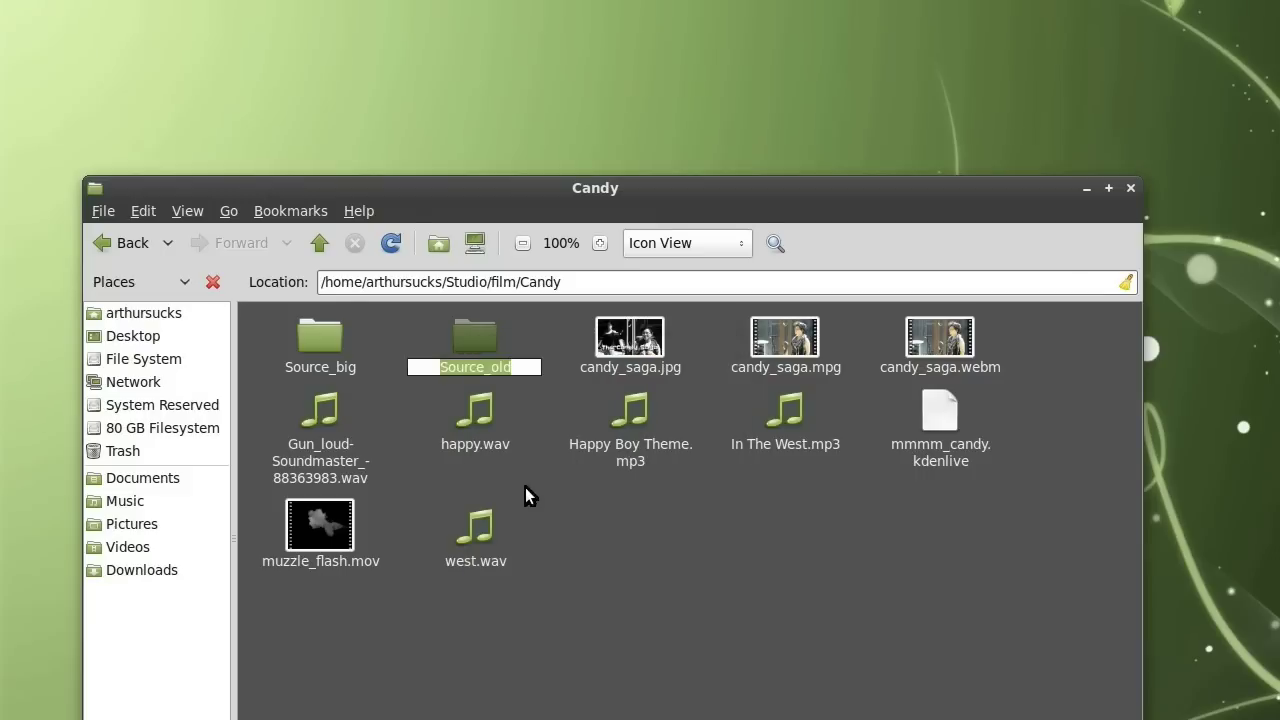
{"action": "left_click", "coordinate": [490, 373]}
{"action": "key", "text": "BackSpace"}
{"action": "key", "text": "BackSpace"}
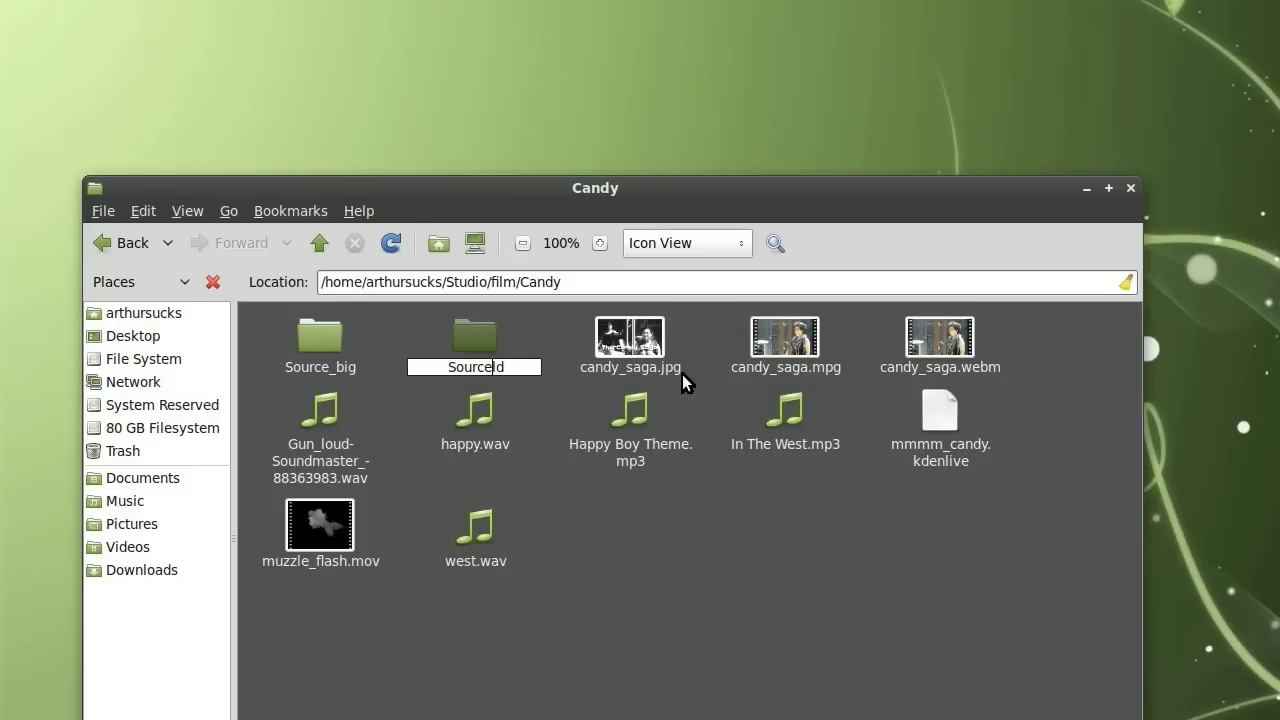
{"action": "key", "text": "Delete"}
{"action": "key", "text": "Delete"}
{"action": "key", "text": "Return"}
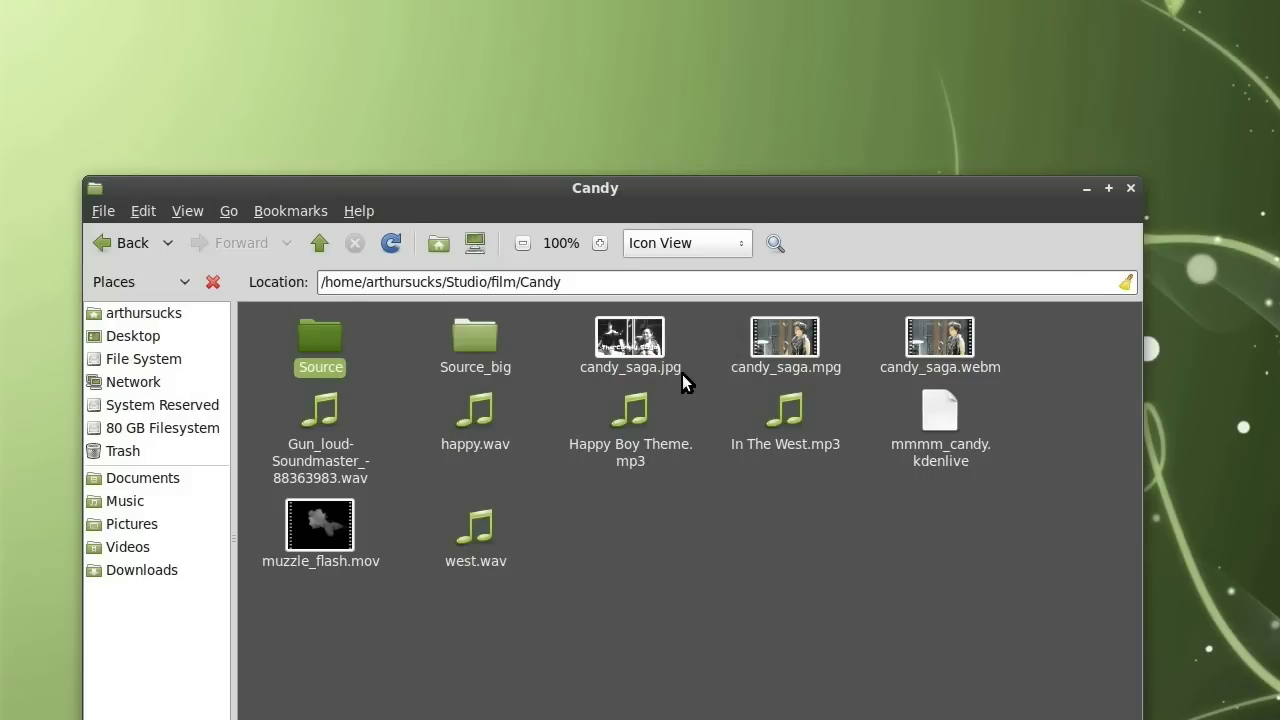
{"action": "left_click", "coordinate": [394, 350]}
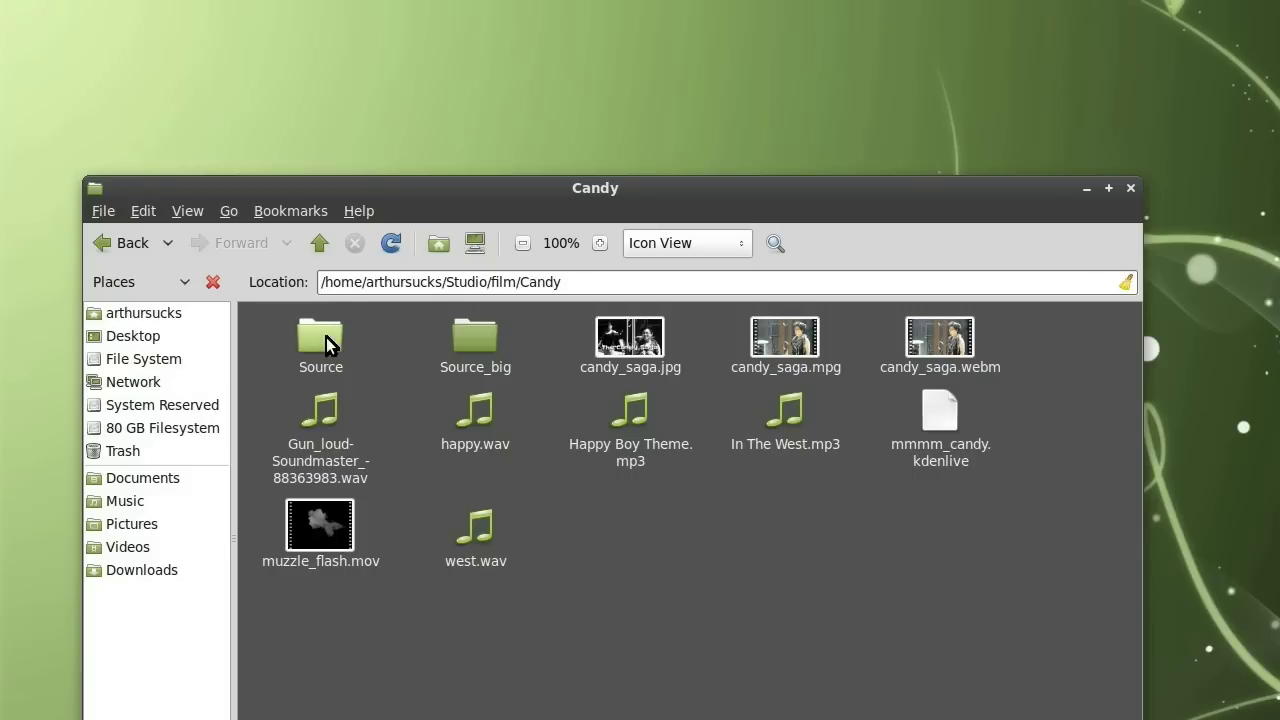
{"action": "double_click", "coordinate": [478, 340]}
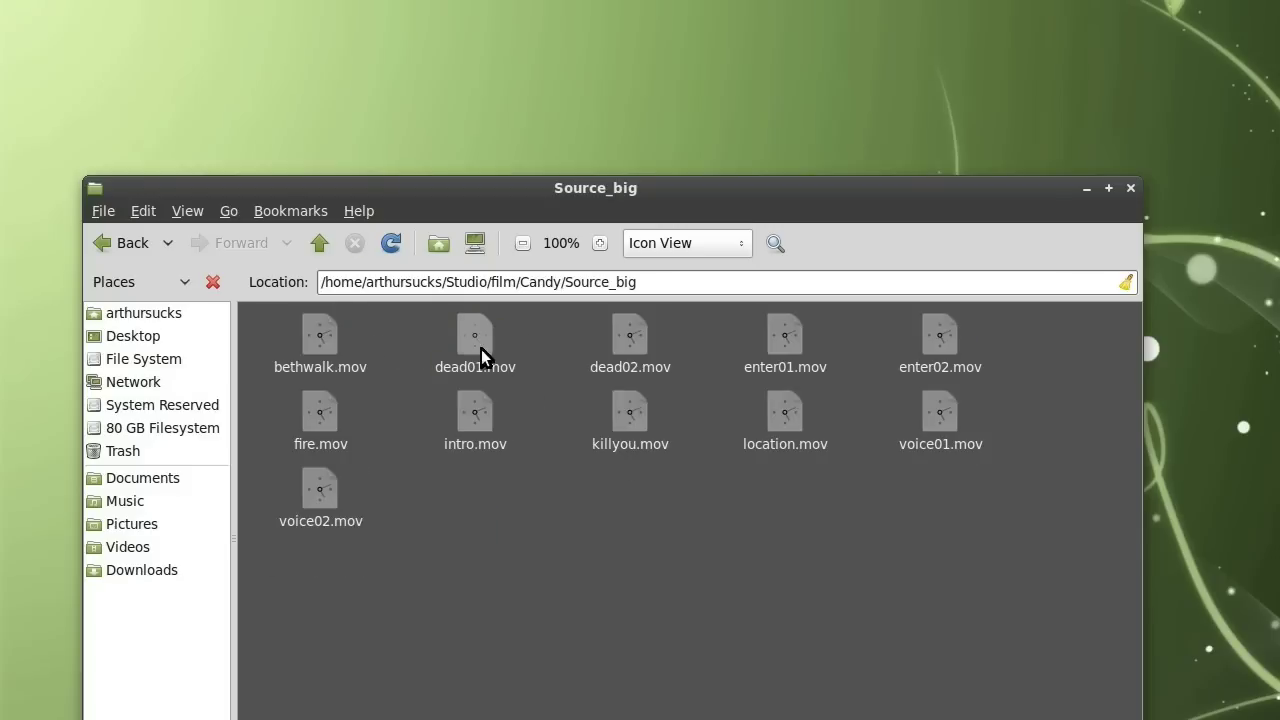
Check bethwalk.mov's Audio/Video properties (1280 x 720 H.264, 30 fps), then go up to Candy
{"action": "right_click", "coordinate": [323, 336]}
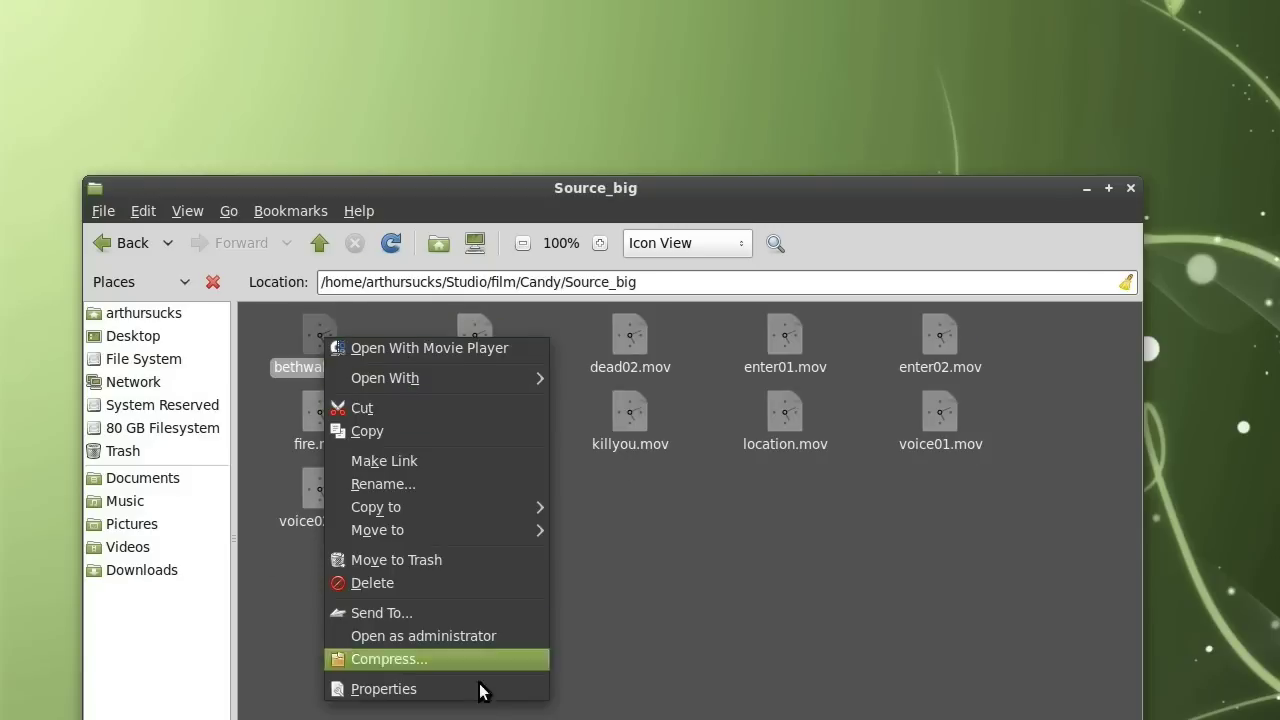
{"action": "key", "text": "Return"}
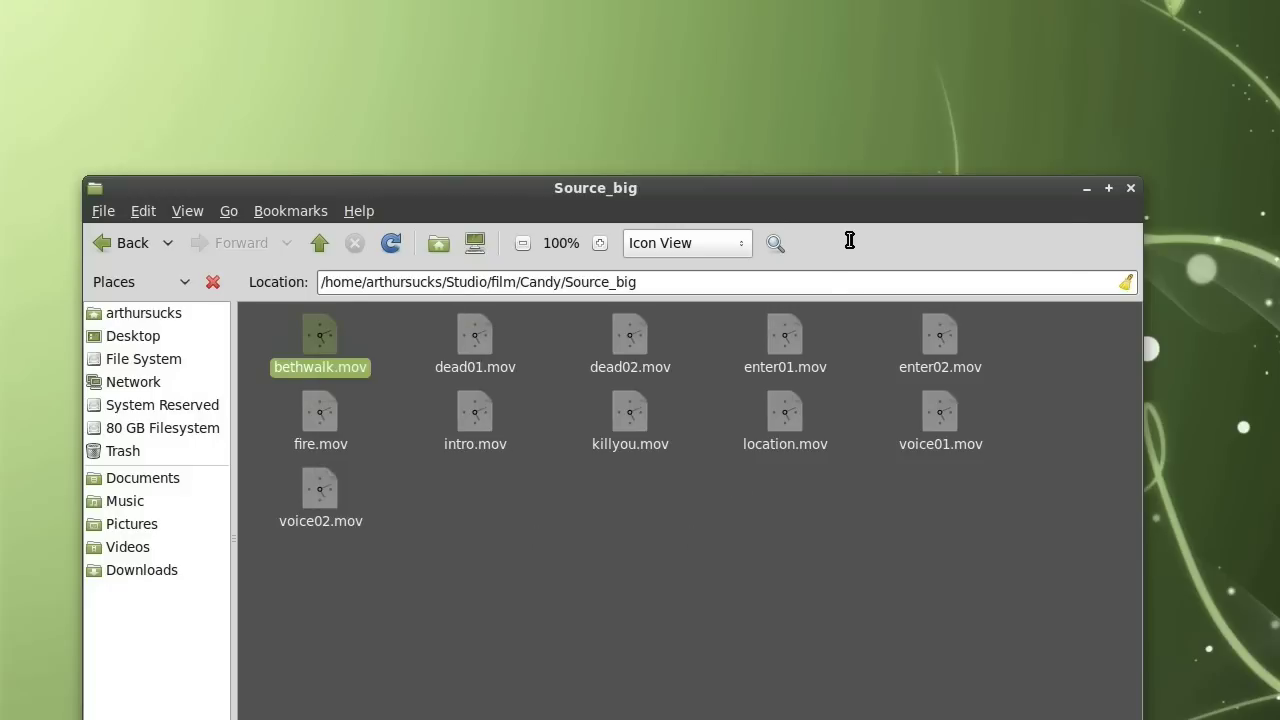
{"action": "left_click", "coordinate": [1008, 226]}
{"action": "left_click_drag", "start_coordinate": [895, 193], "coordinate": [677, 134]}
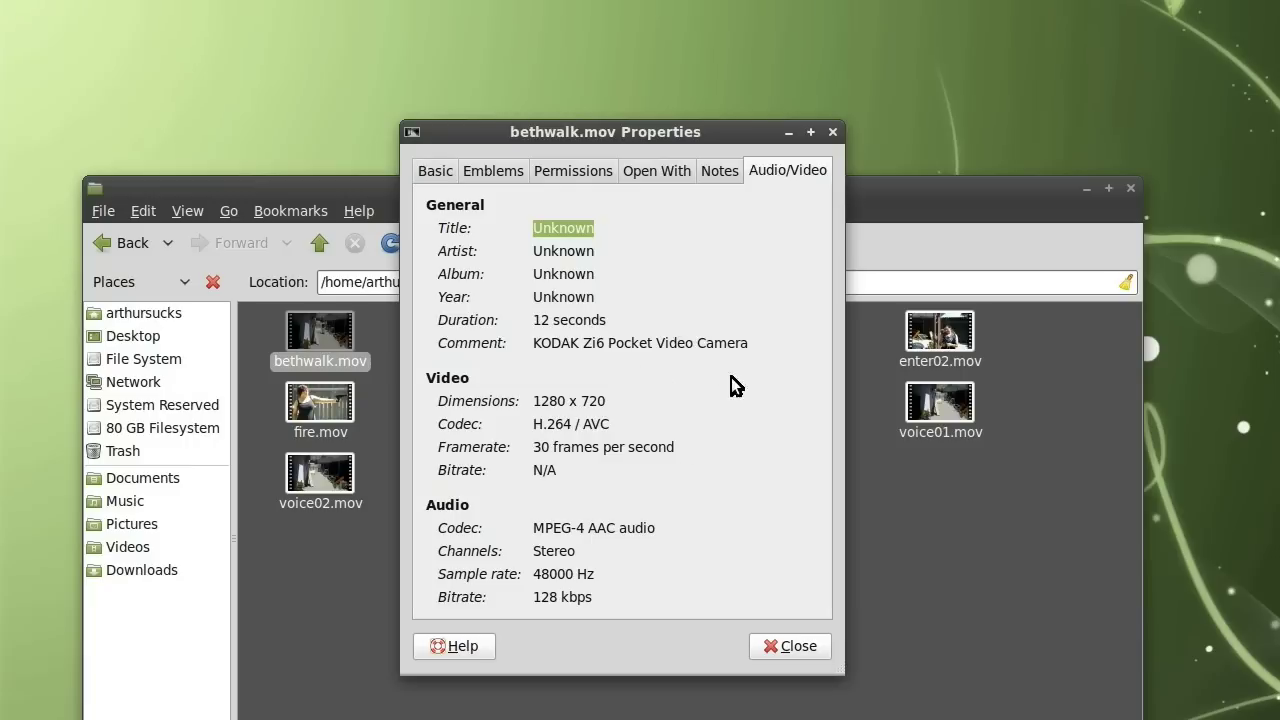
{"action": "left_click", "coordinate": [784, 648]}
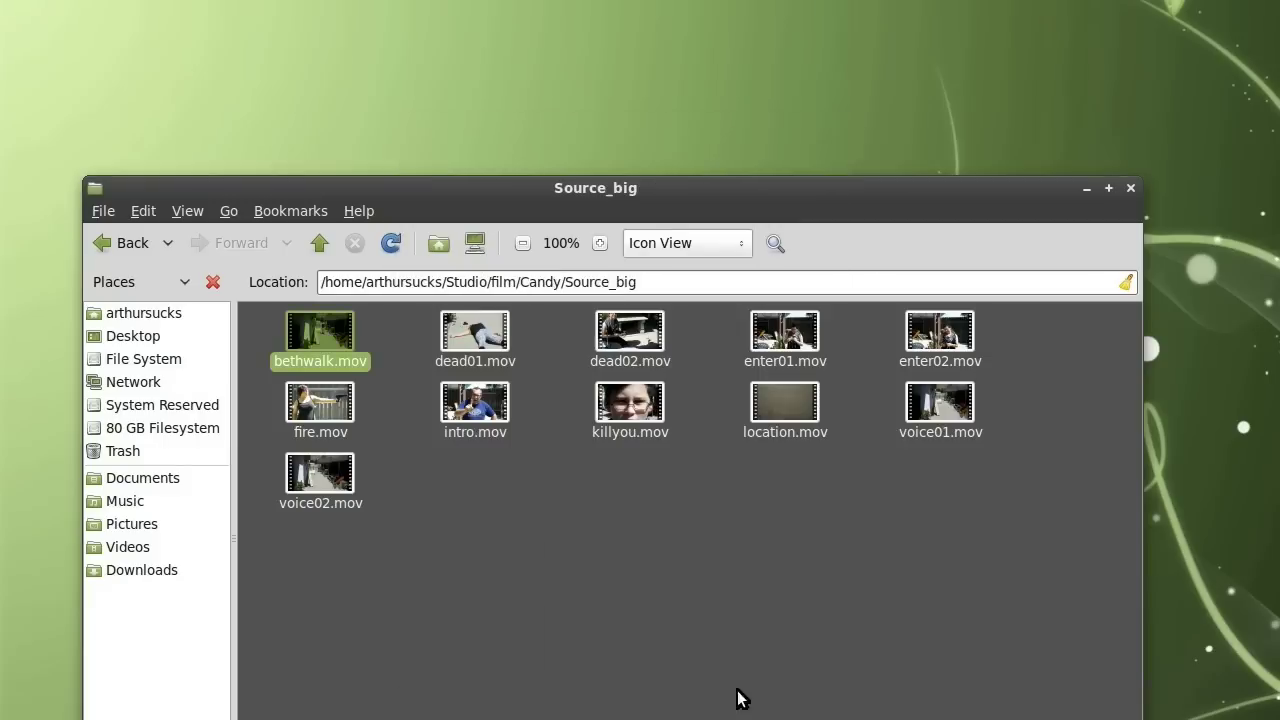
{"action": "left_click", "coordinate": [480, 555]}
{"action": "left_click", "coordinate": [320, 243]}
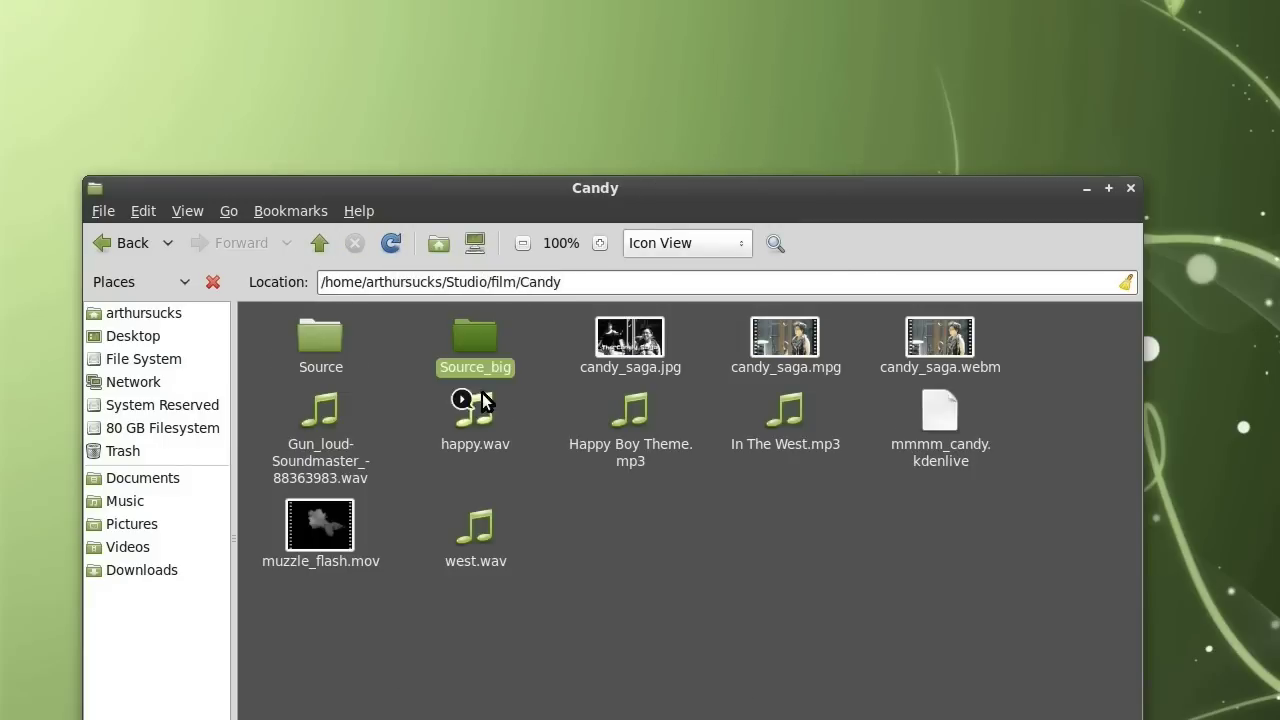
Check the Source folder's bethwalk.mov properties: 640 x 360 JPEG video, mono 48000 Hz audio
{"action": "double_click", "coordinate": [470, 331]}
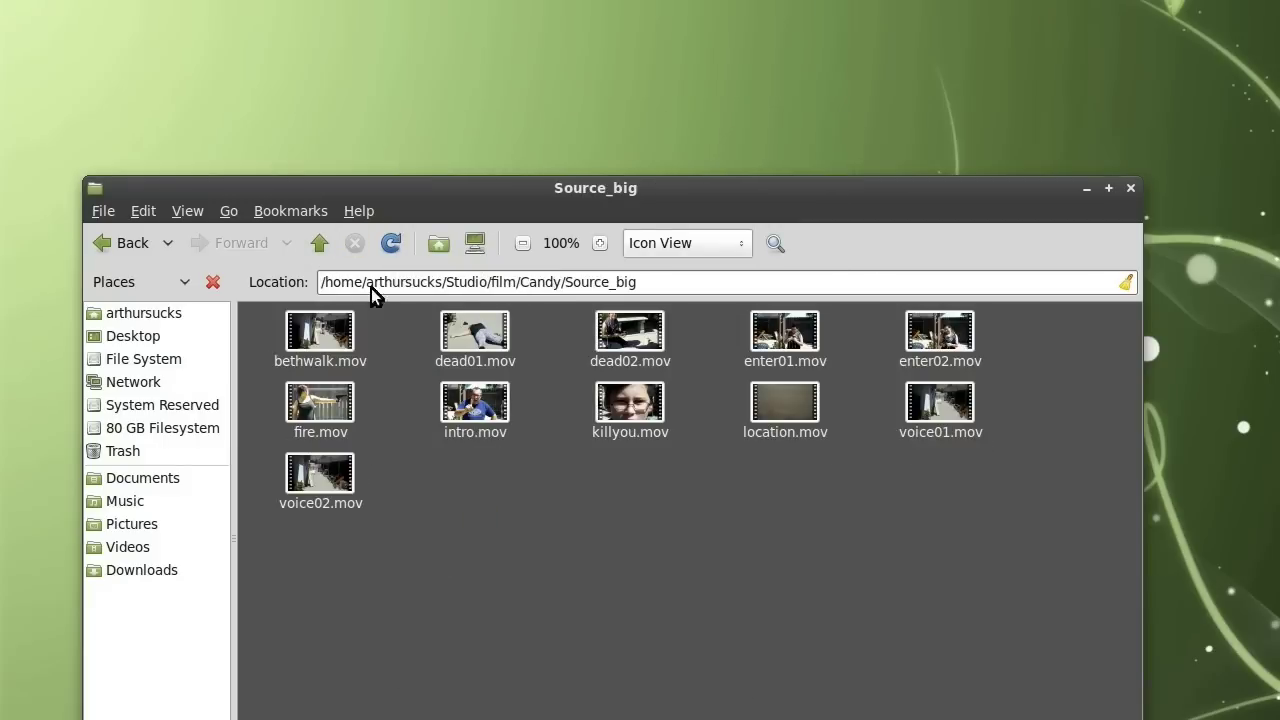
{"action": "left_click", "coordinate": [318, 246]}
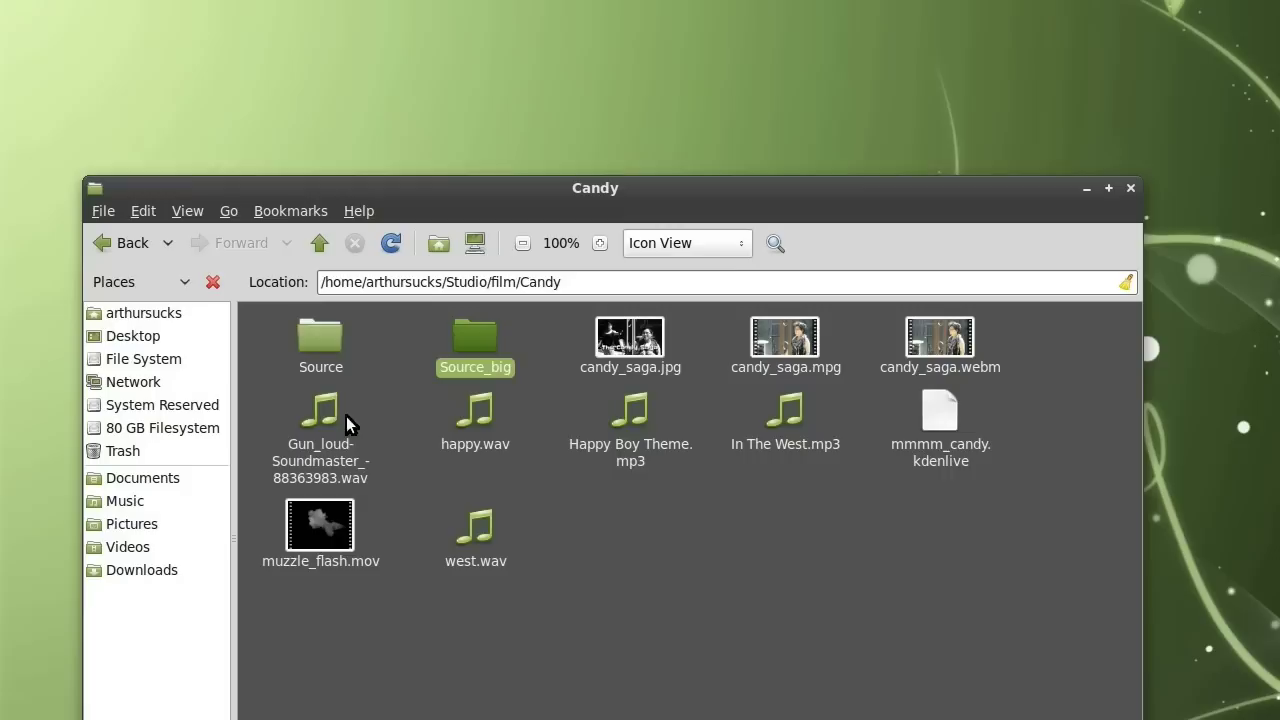
{"action": "double_click", "coordinate": [321, 343]}
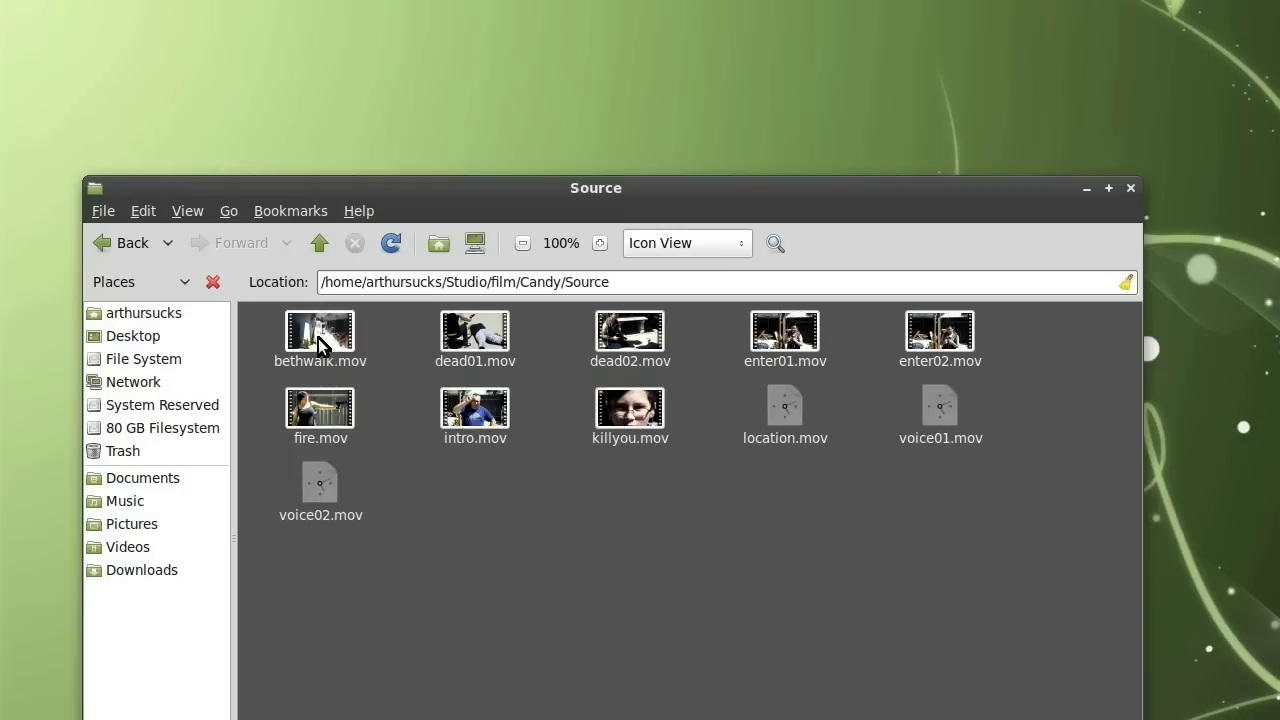
{"action": "right_click", "coordinate": [320, 345]}
{"action": "left_click", "coordinate": [414, 689]}
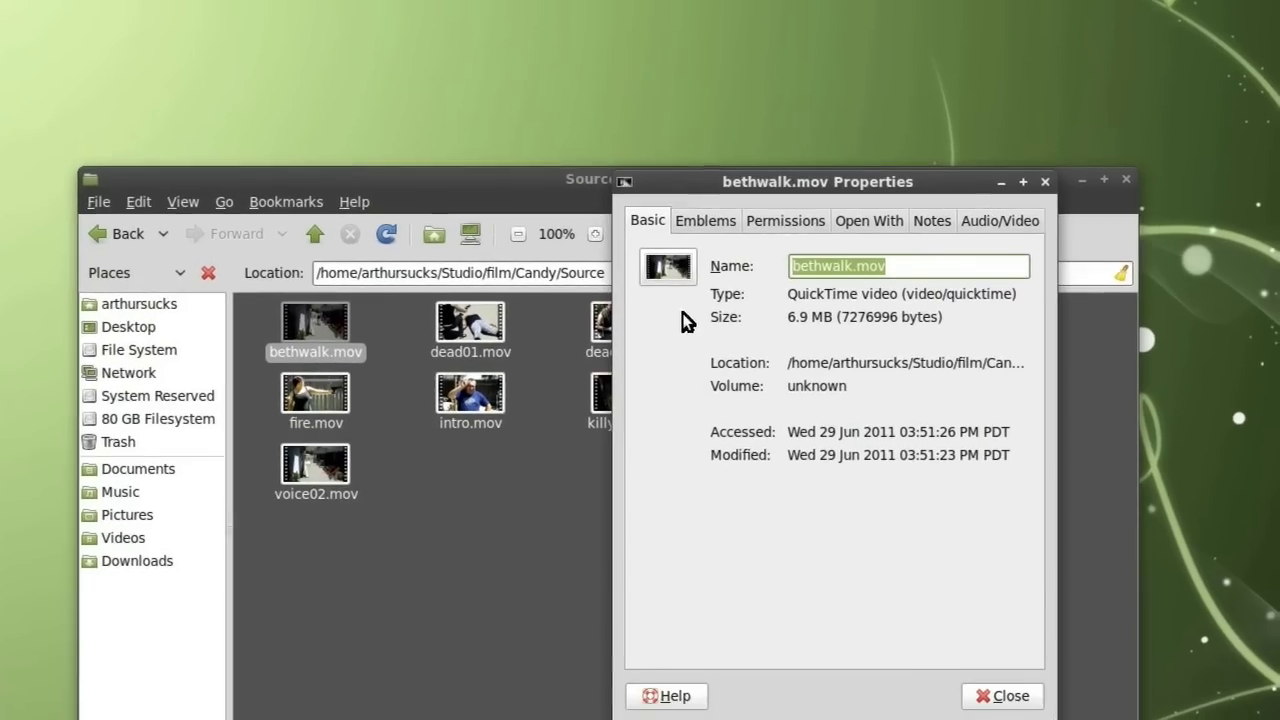
{"action": "left_click", "coordinate": [996, 221]}
{"action": "left_click_drag", "start_coordinate": [906, 184], "coordinate": [725, 125]}
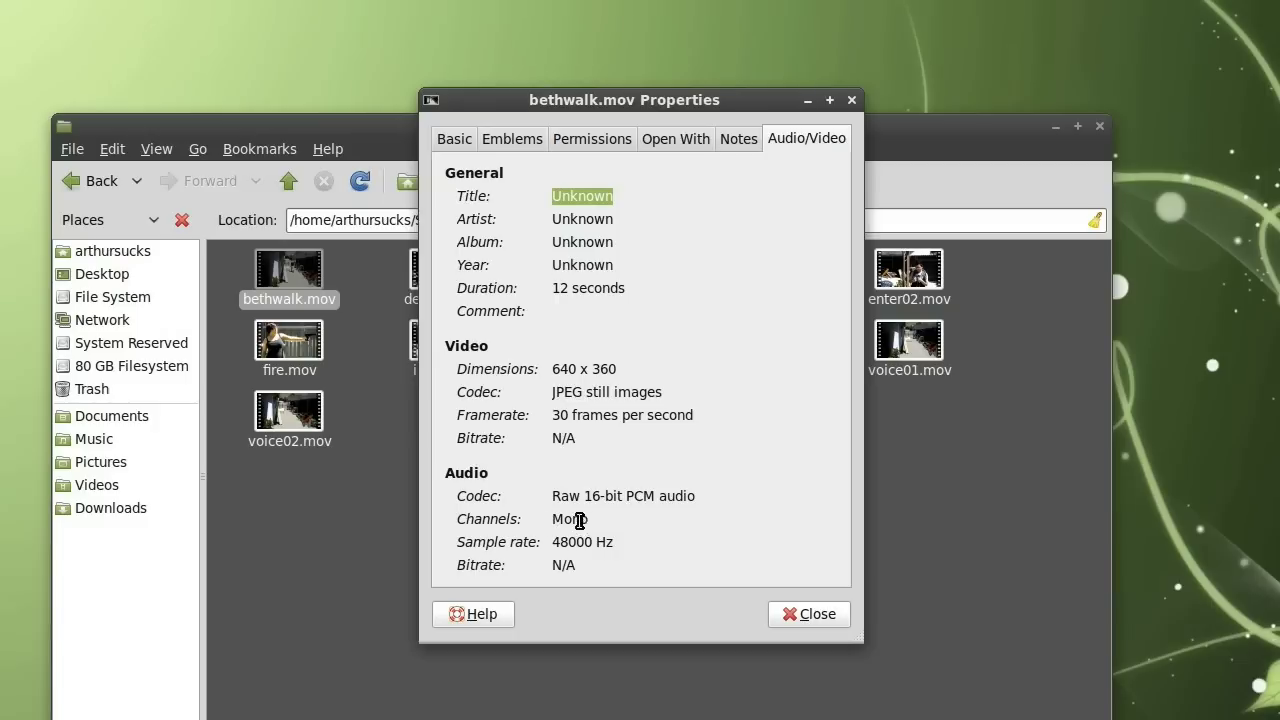
{"action": "left_click", "coordinate": [817, 615]}
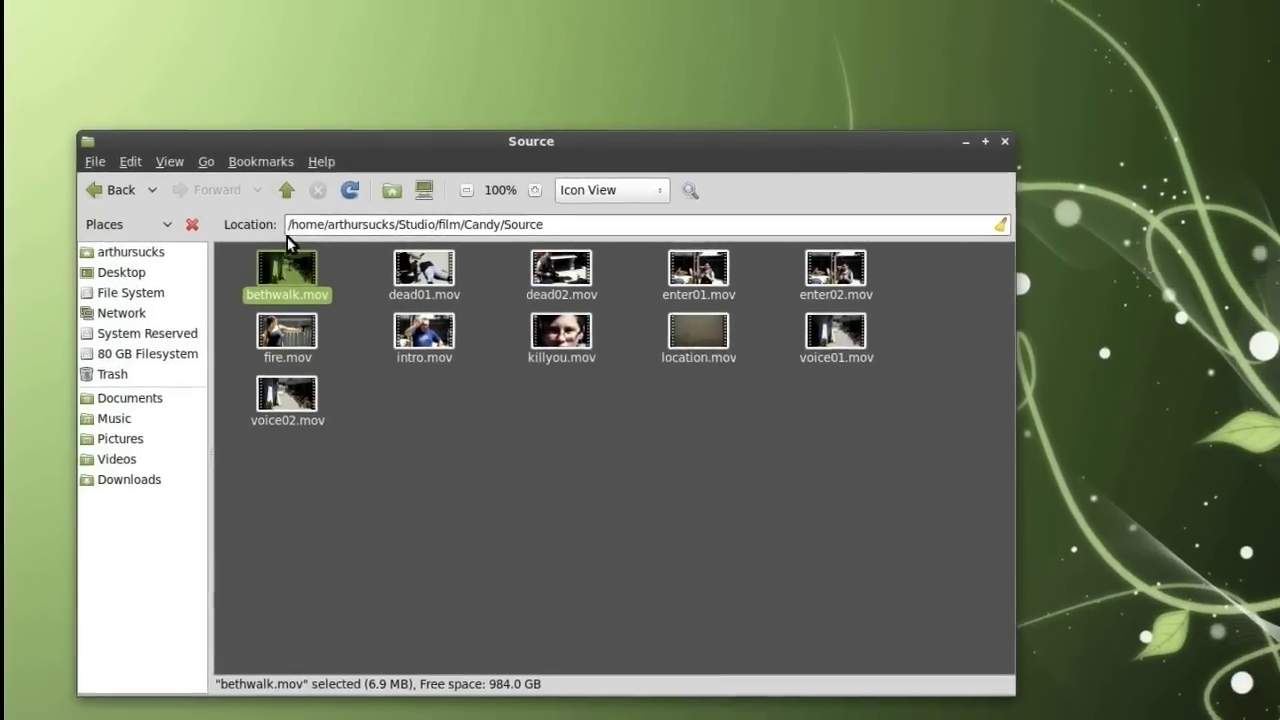
Return to the Candy folder and select mmmm_candy.kdenlive
{"action": "left_click", "coordinate": [286, 189]}
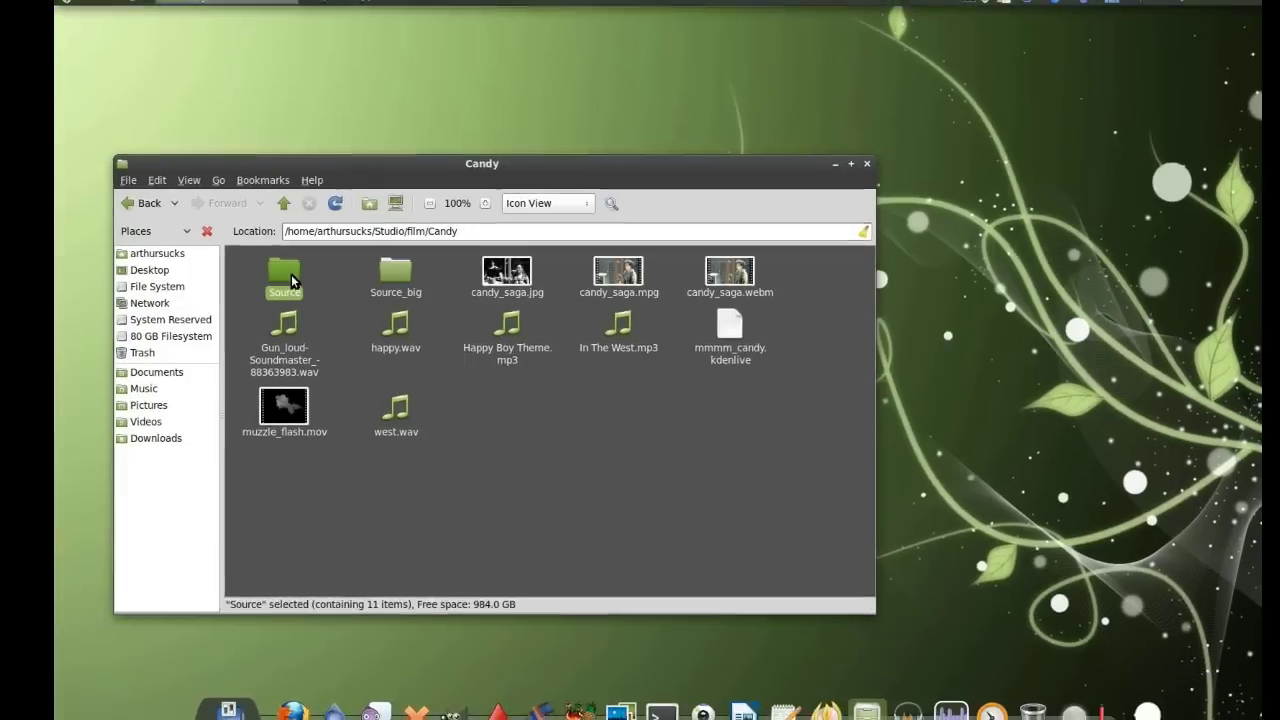
{"action": "left_click", "coordinate": [321, 285]}
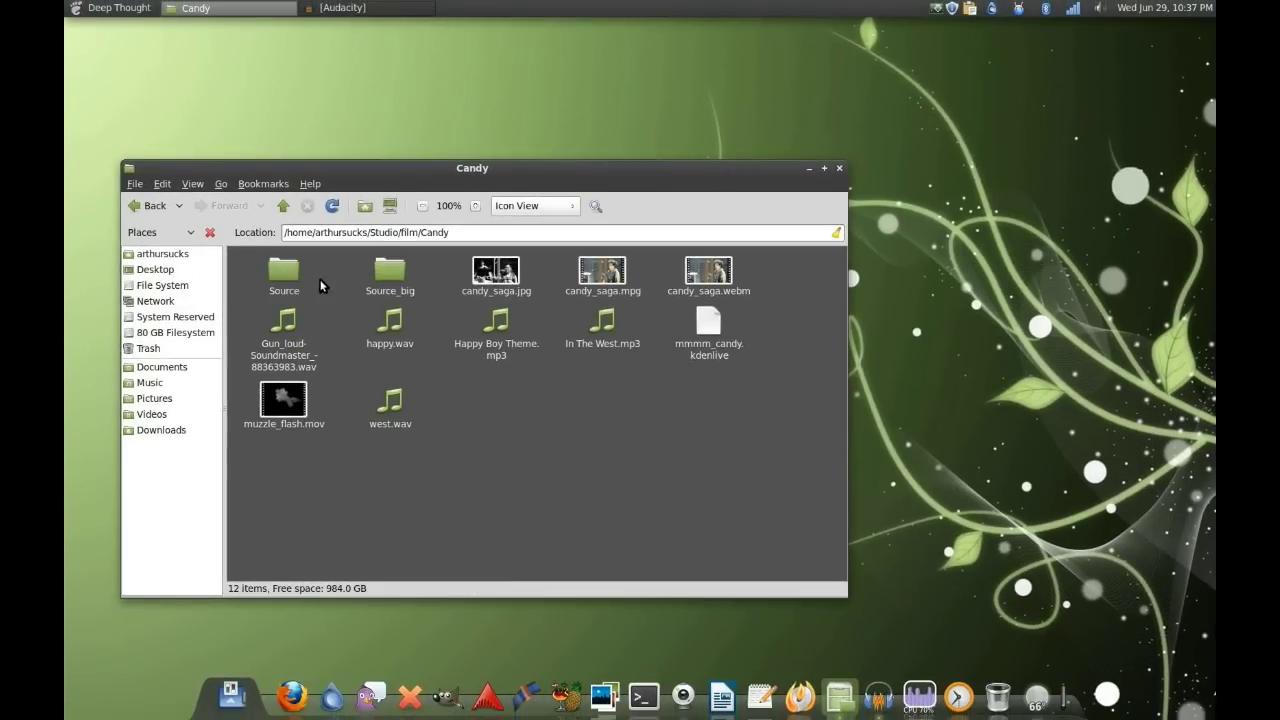
{"action": "left_click", "coordinate": [707, 320]}
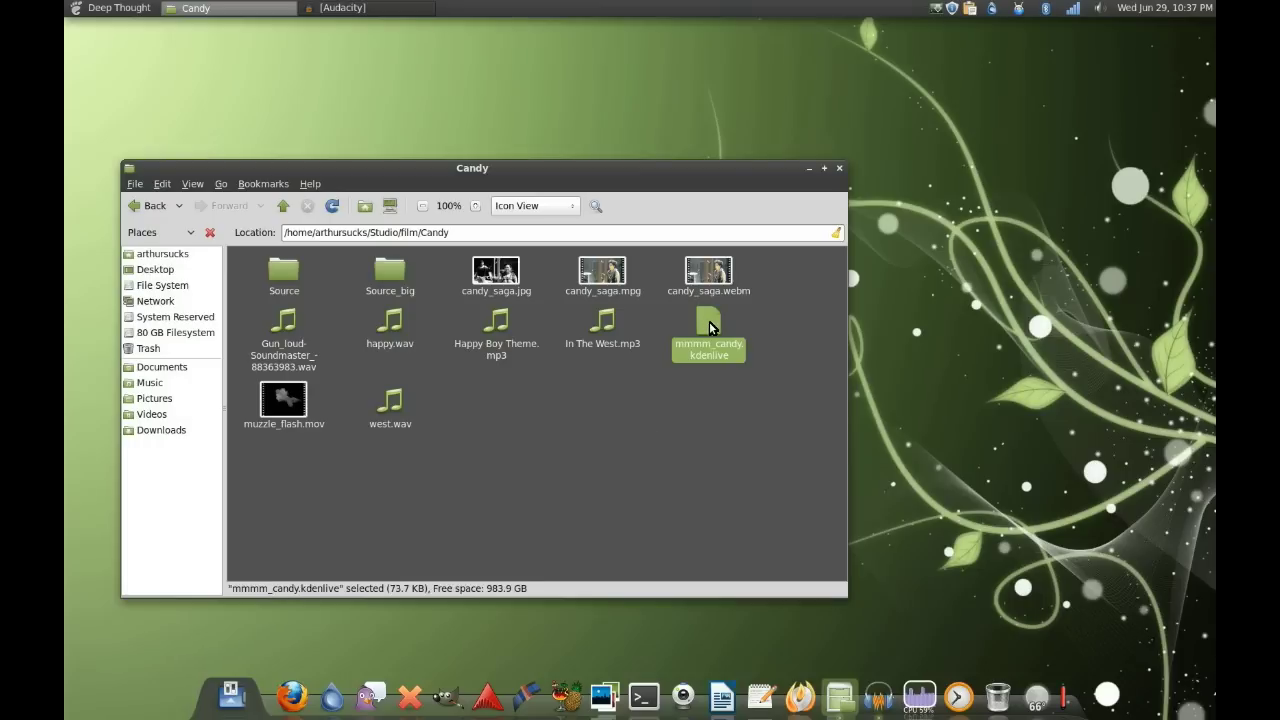
Open mmmm_candy.kdenlive, preview the proxy edit up to the gun-firing shot, then minimize Kdenlive
{"action": "left_click", "coordinate": [808, 168]}
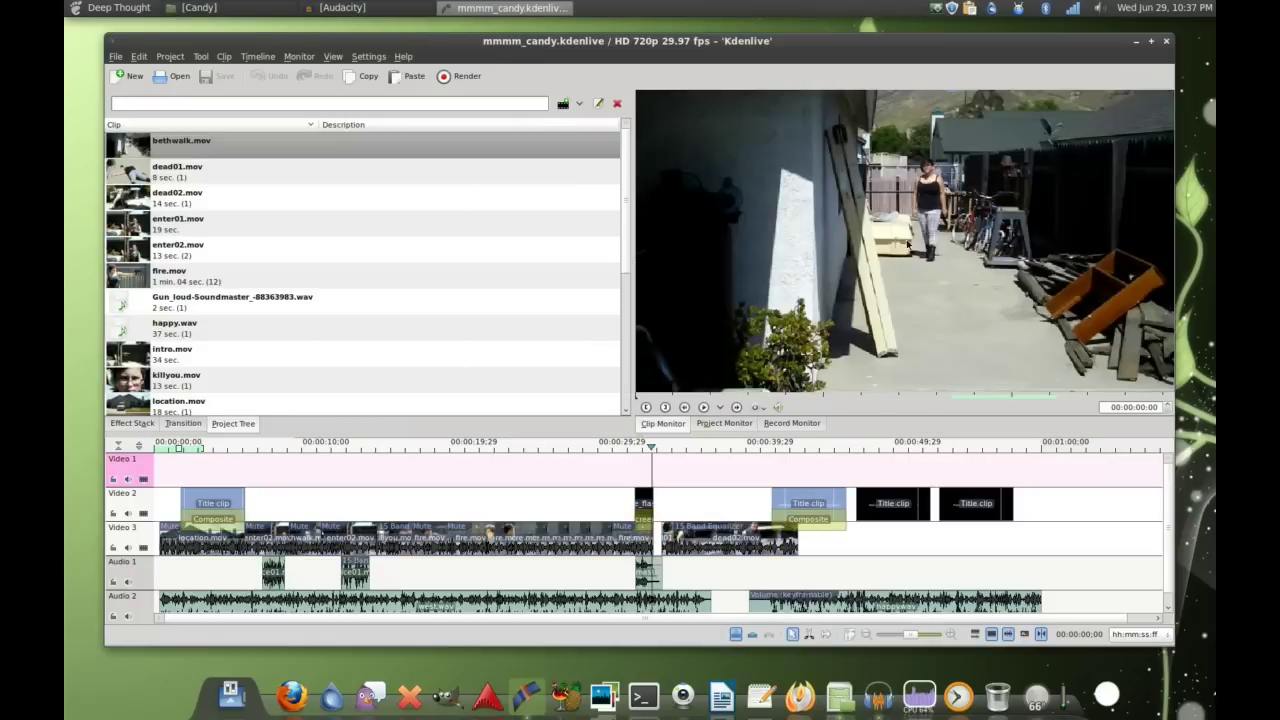
{"action": "left_click_drag", "start_coordinate": [666, 453], "coordinate": [434, 457]}
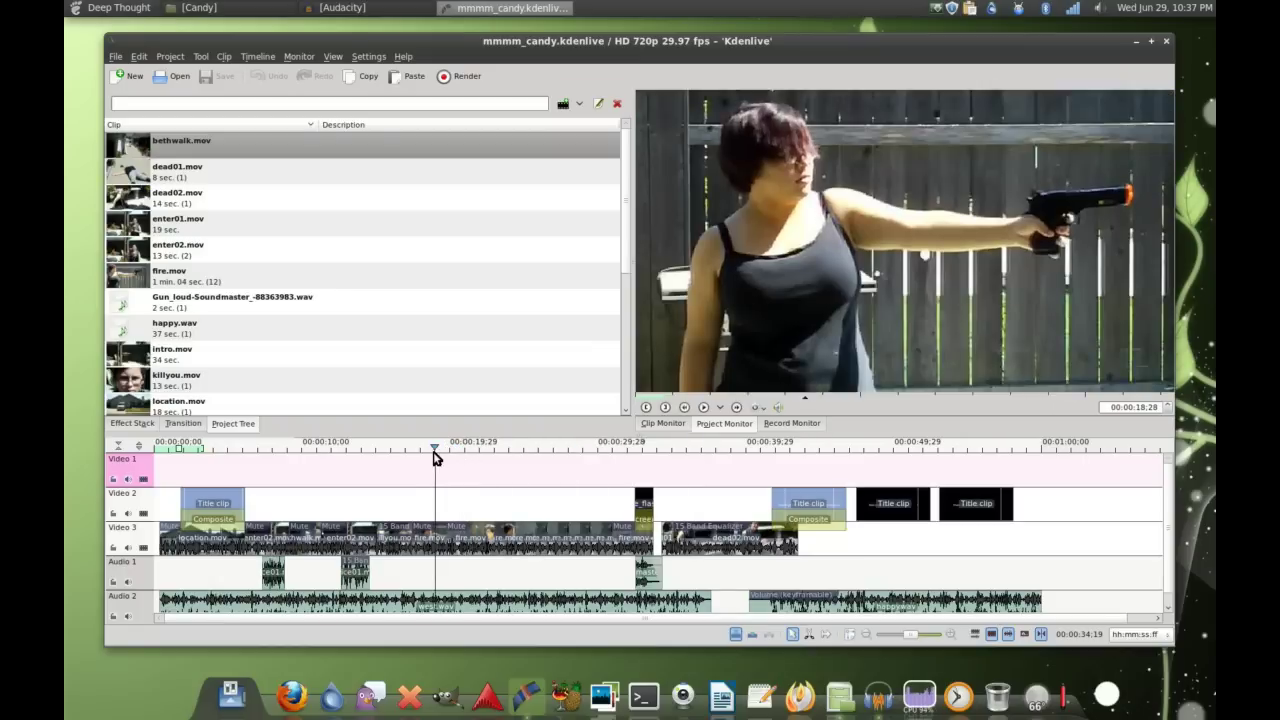
{"action": "left_click", "coordinate": [703, 409]}
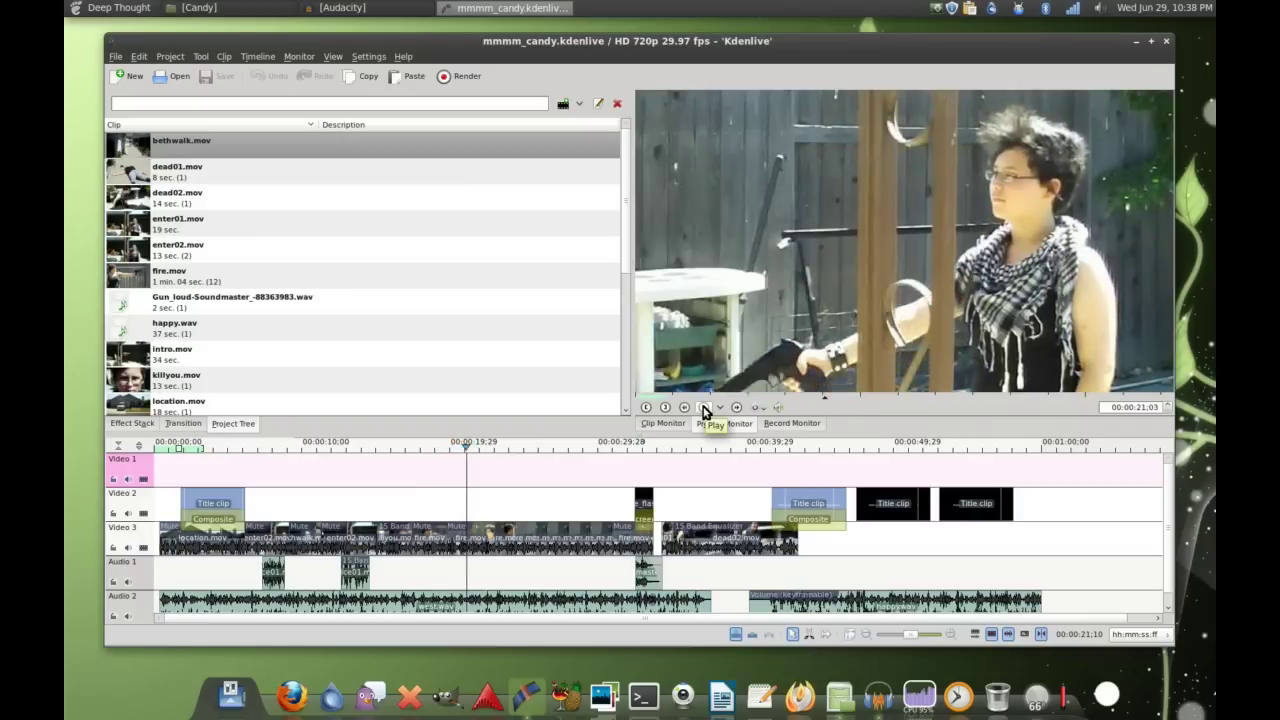
{"action": "left_click", "coordinate": [703, 409]}
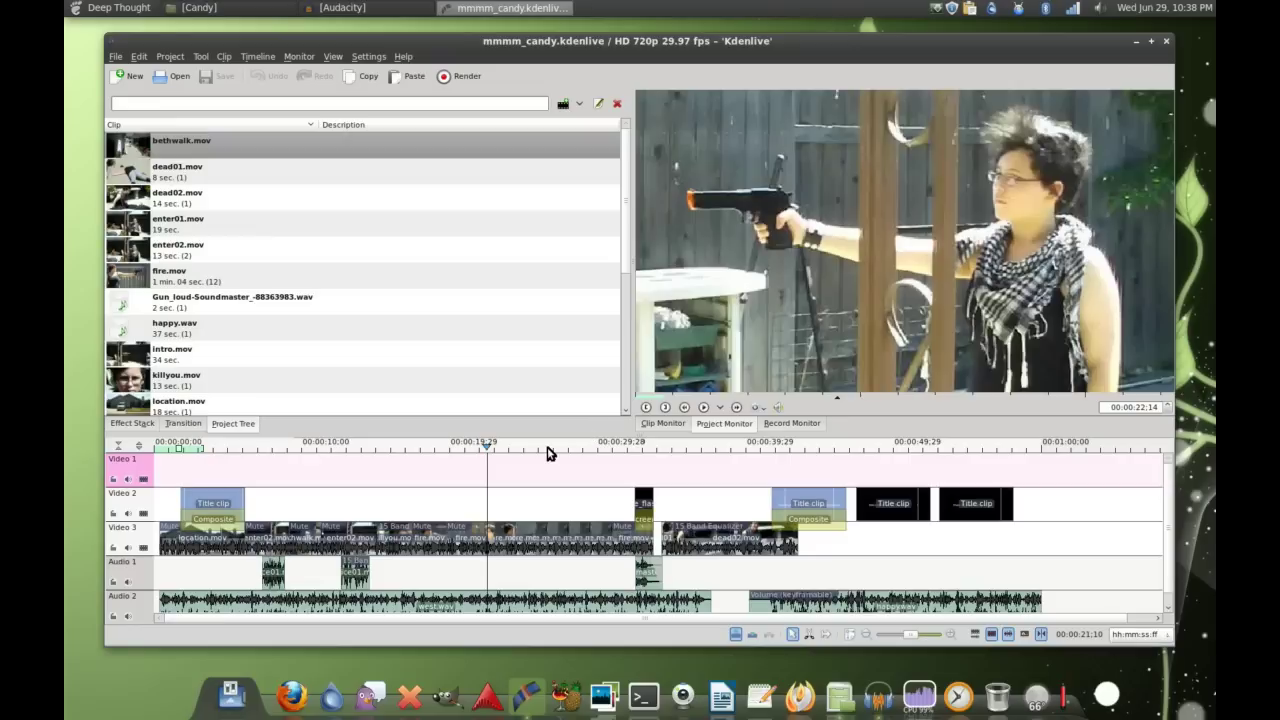
{"action": "left_click_drag", "start_coordinate": [549, 451], "coordinate": [641, 461]}
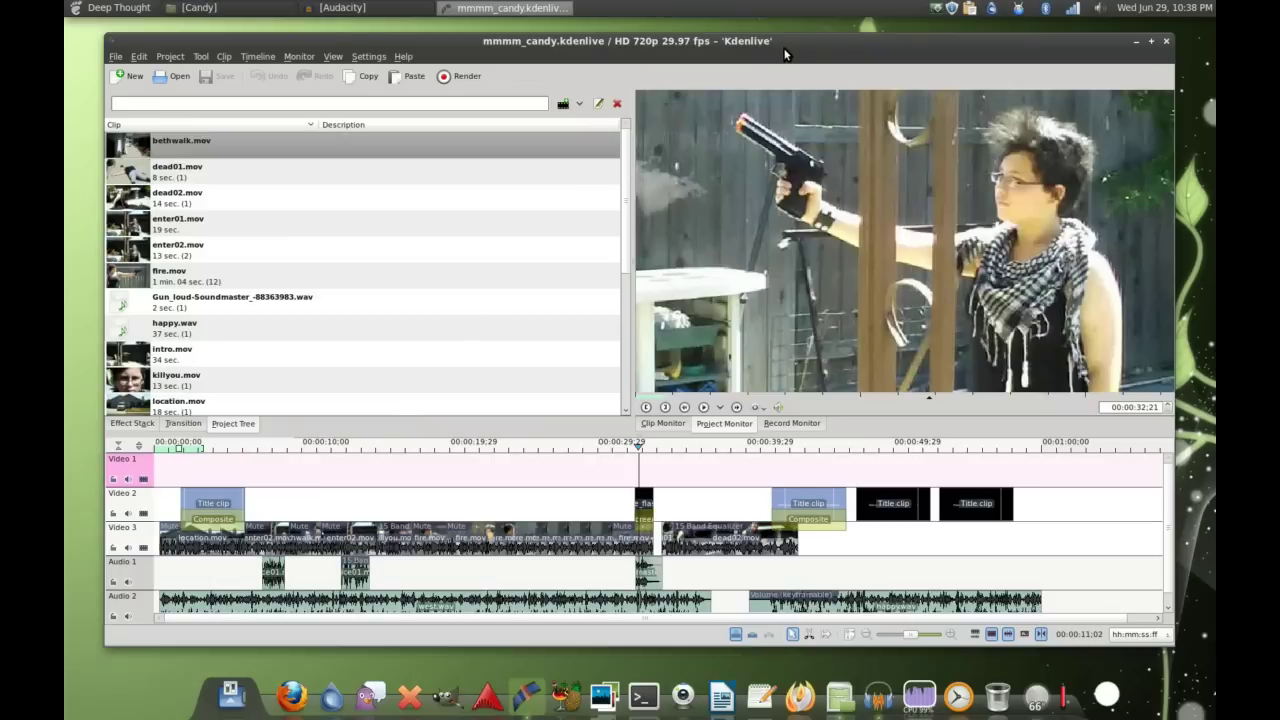
{"action": "left_click_drag", "start_coordinate": [480, 47], "coordinate": [453, 49]}
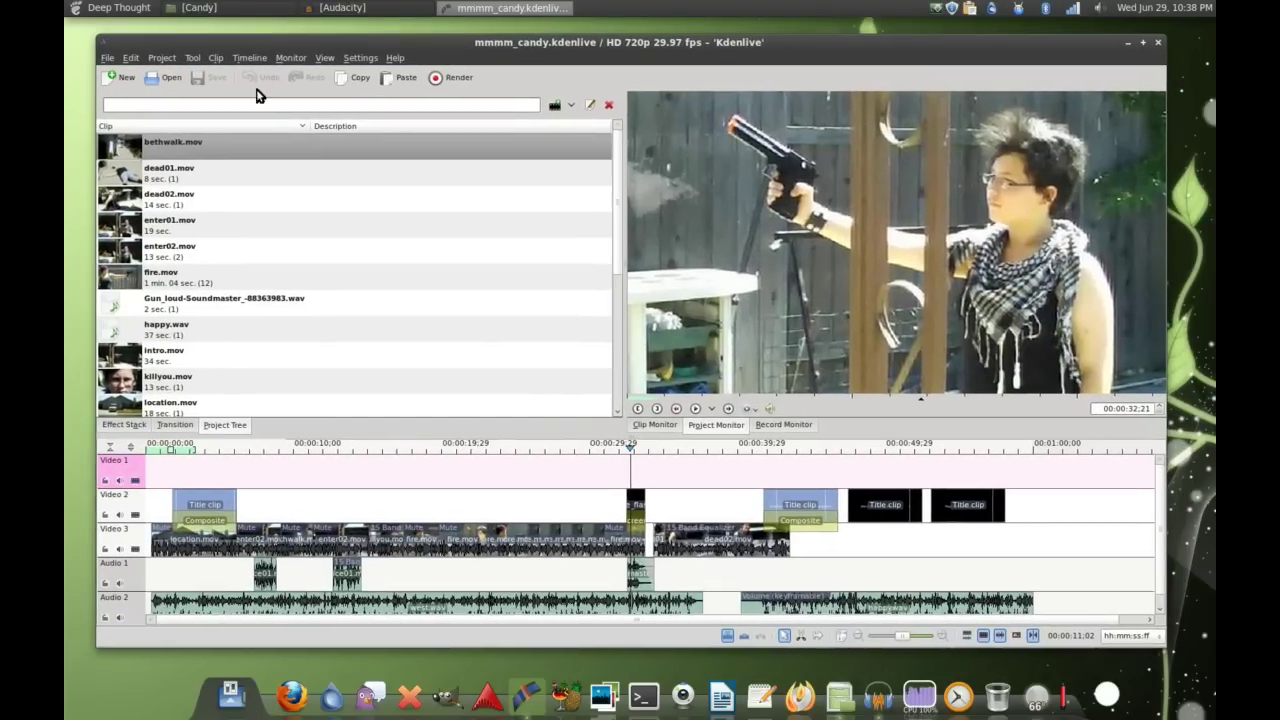
{"action": "left_click", "coordinate": [1125, 43]}
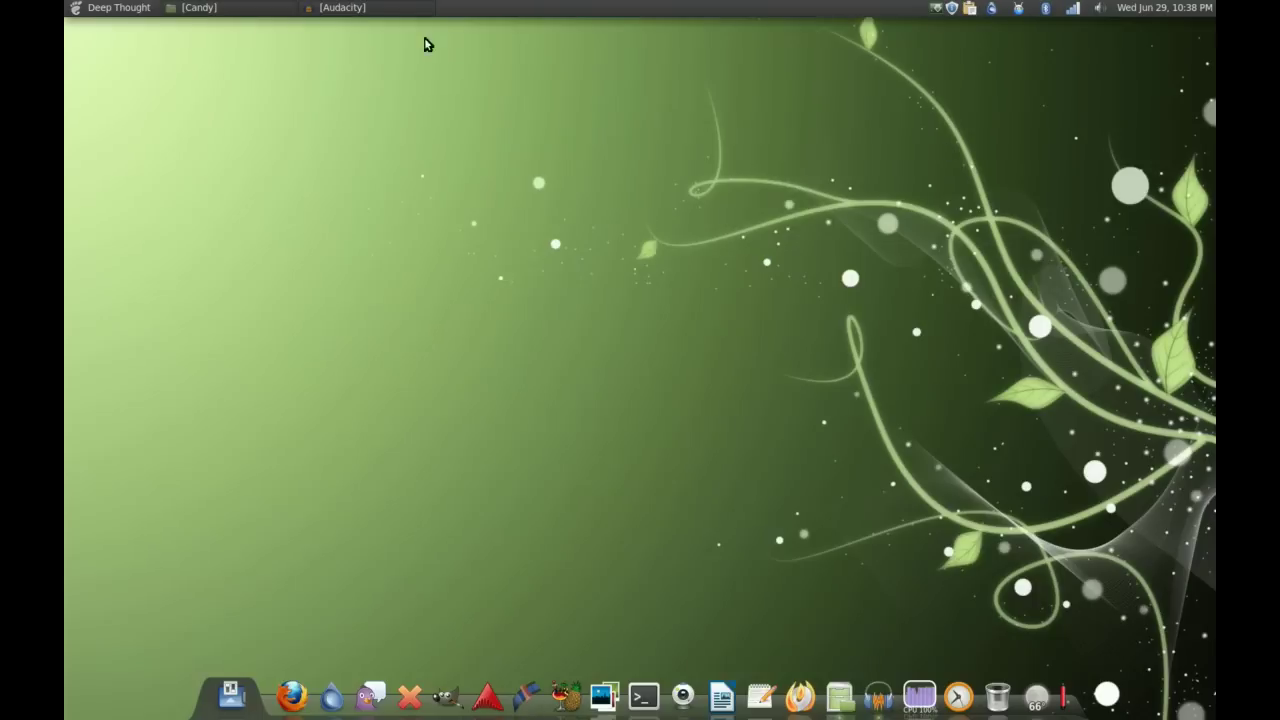
Rename the Source folder to Source_proxy
{"action": "left_click", "coordinate": [251, 9]}
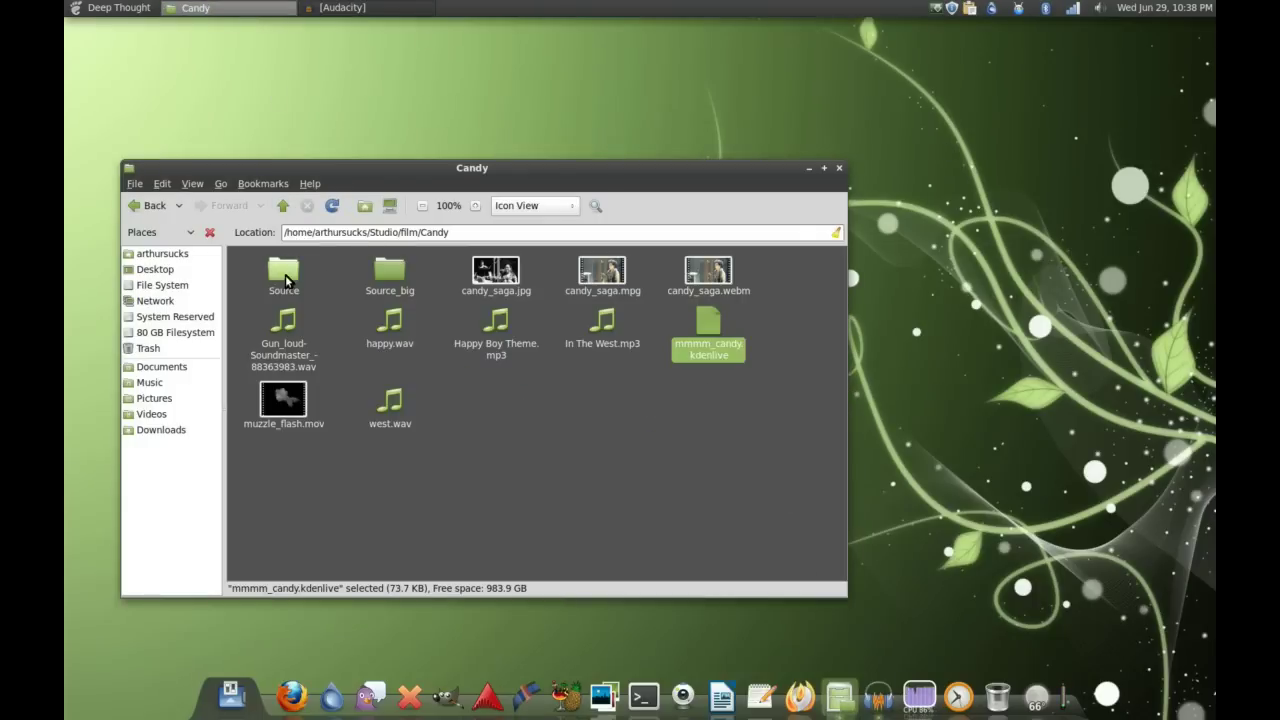
{"action": "right_click", "coordinate": [285, 268]}
{"action": "left_click", "coordinate": [359, 426]}
{"action": "left_click", "coordinate": [312, 292]}
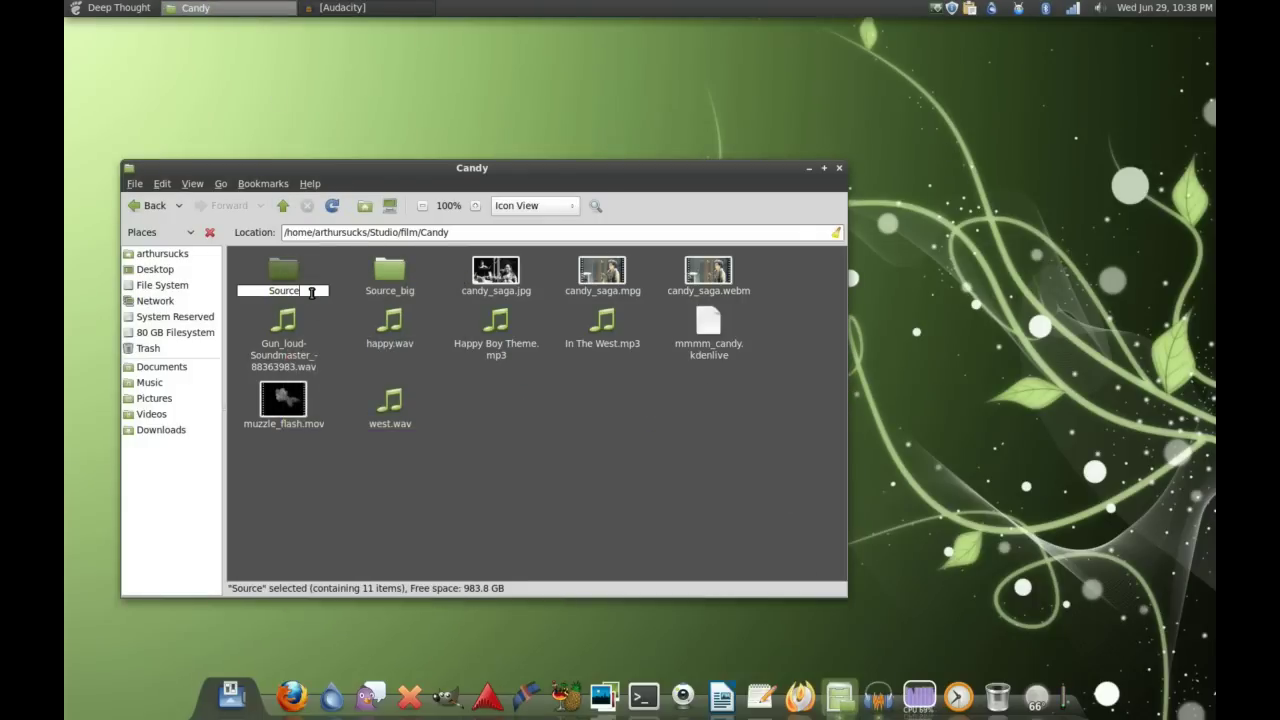
{"action": "type", "text": "_proxy"}
{"action": "key", "text": "Return"}
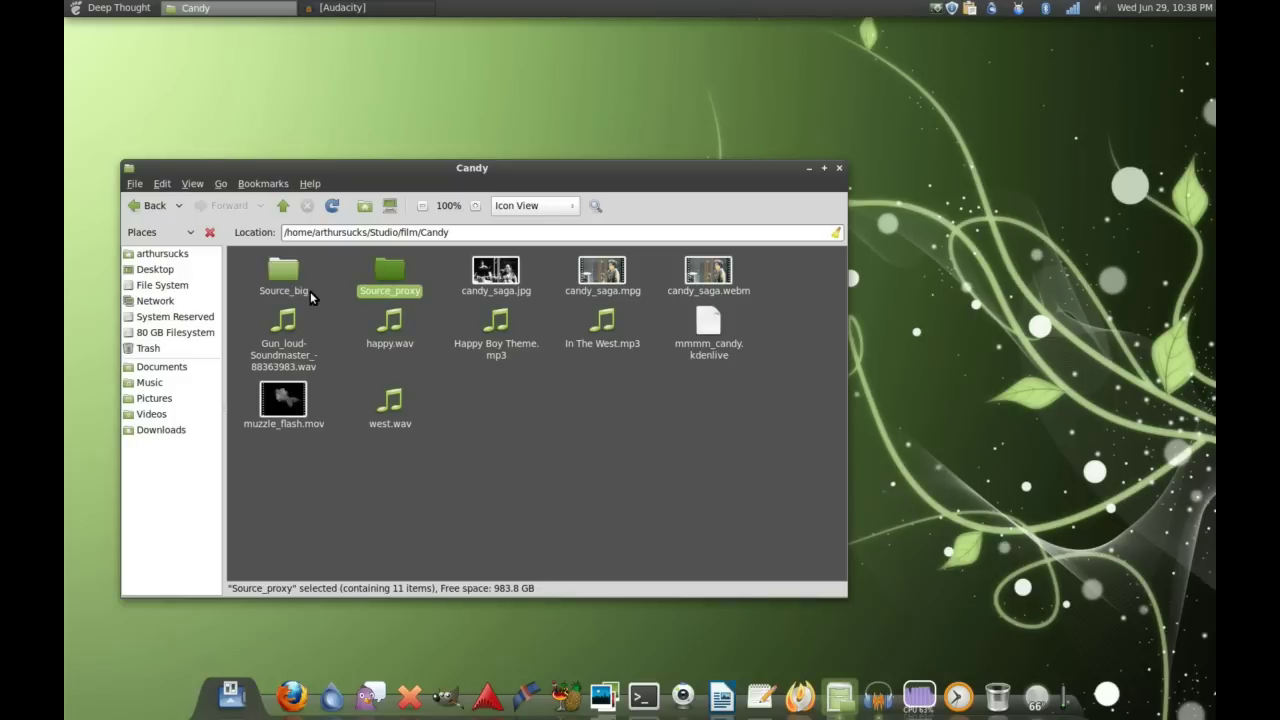
Rename Source_big to Source and reopen mmmm_candy.kdenlive
{"action": "right_click", "coordinate": [286, 276]}
{"action": "left_click", "coordinate": [330, 425]}
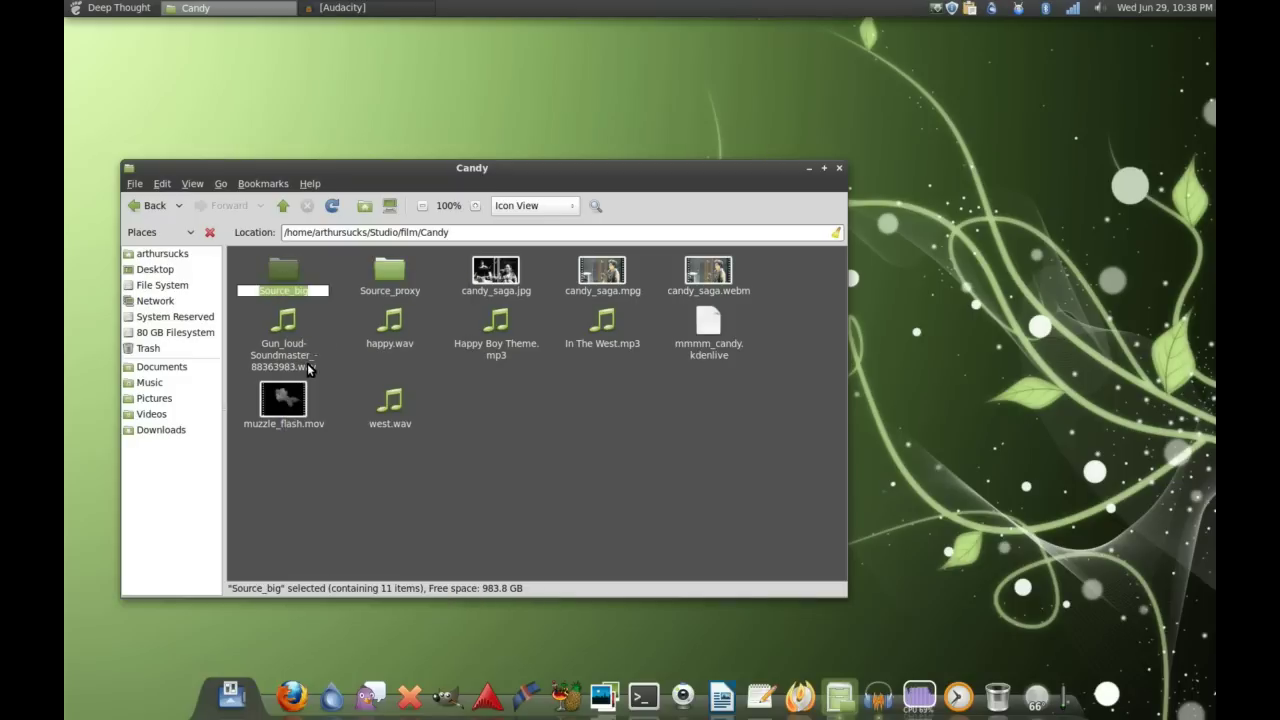
{"action": "left_click_drag", "start_coordinate": [290, 294], "coordinate": [322, 294]}
{"action": "key", "text": "BackSpace"}
{"action": "left_click", "coordinate": [283, 318]}
{"action": "left_click", "coordinate": [320, 314]}
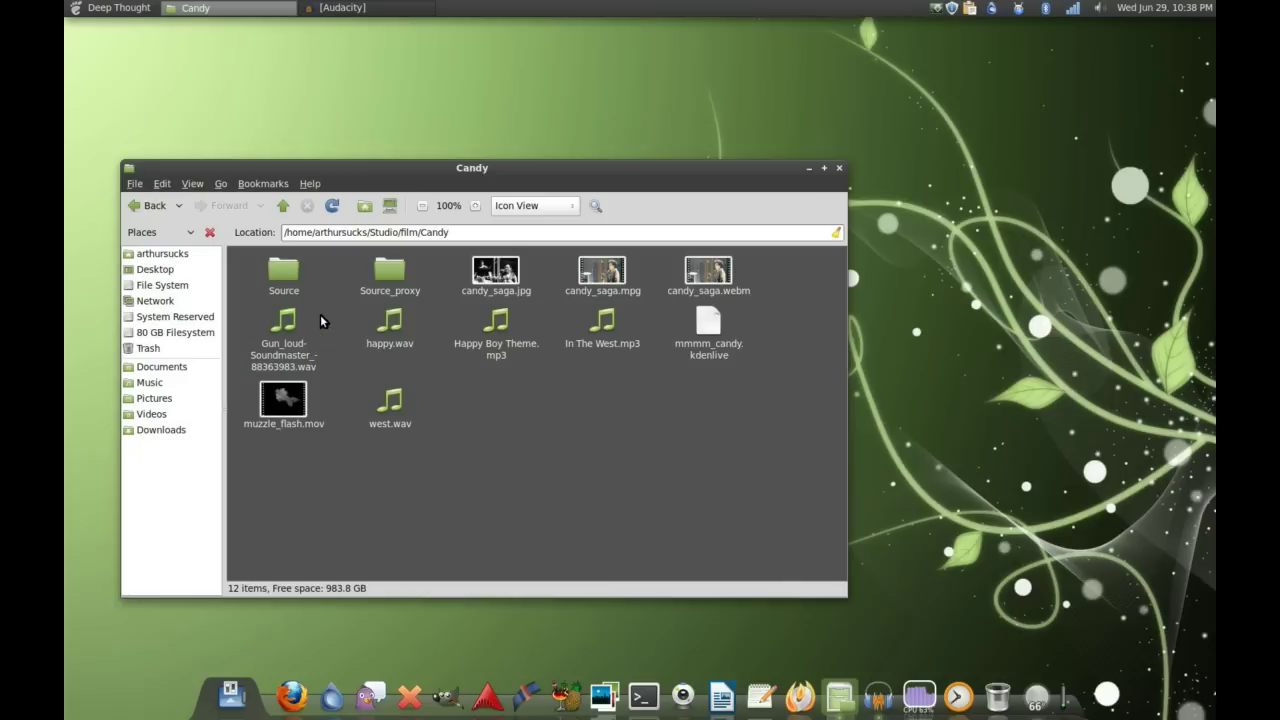
{"action": "left_click", "coordinate": [706, 325]}
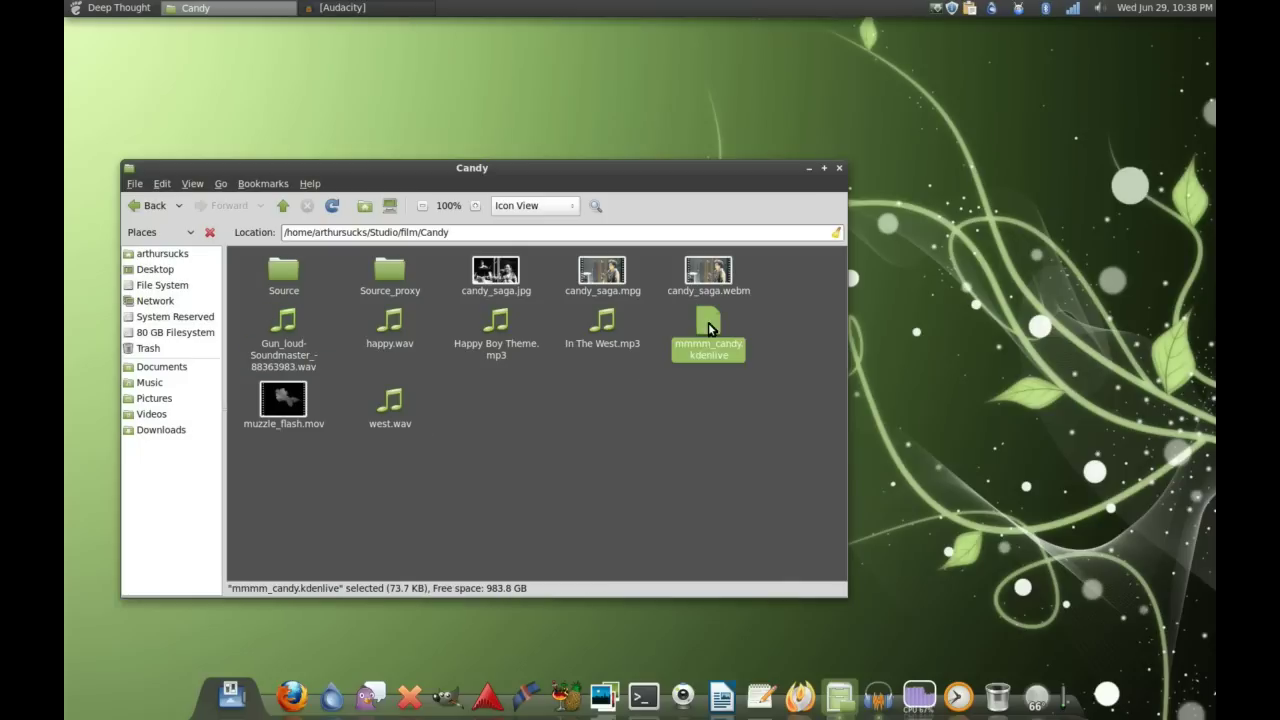
{"action": "left_click", "coordinate": [808, 168]}
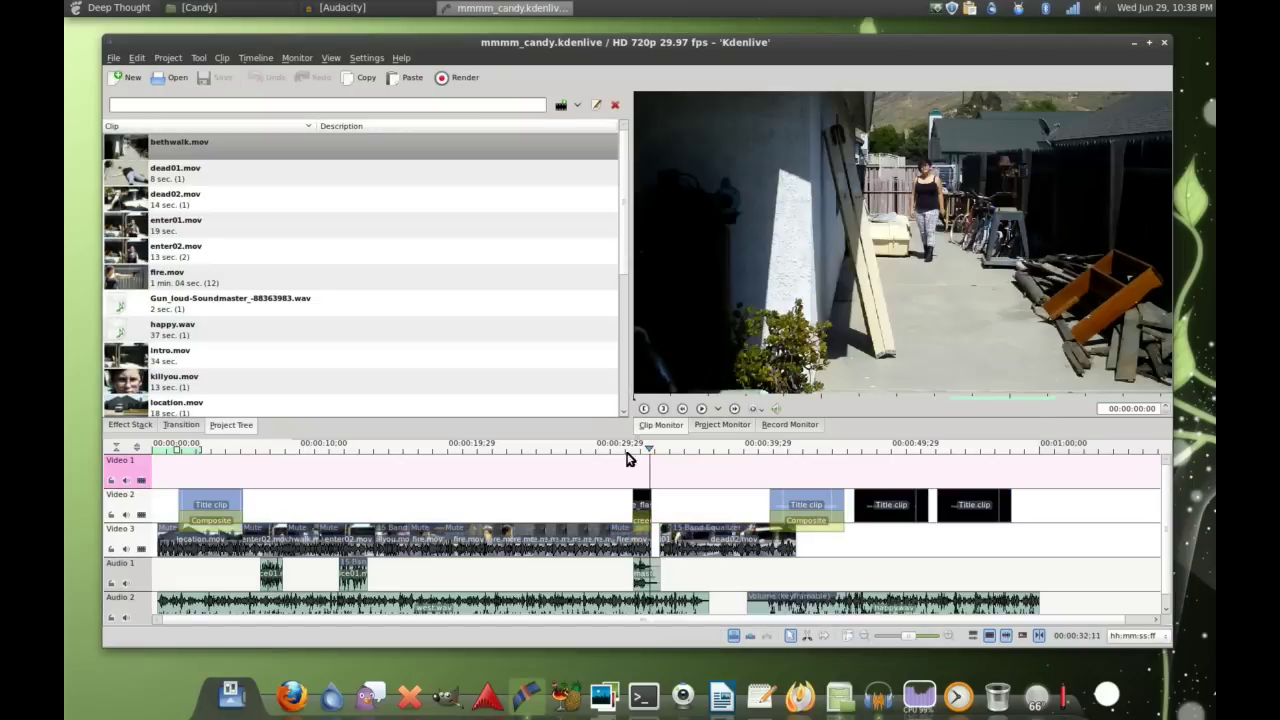
Jump to the gun shot around 20-23 seconds and play it to verify the full-resolution footage
{"action": "left_click", "coordinate": [563, 455]}
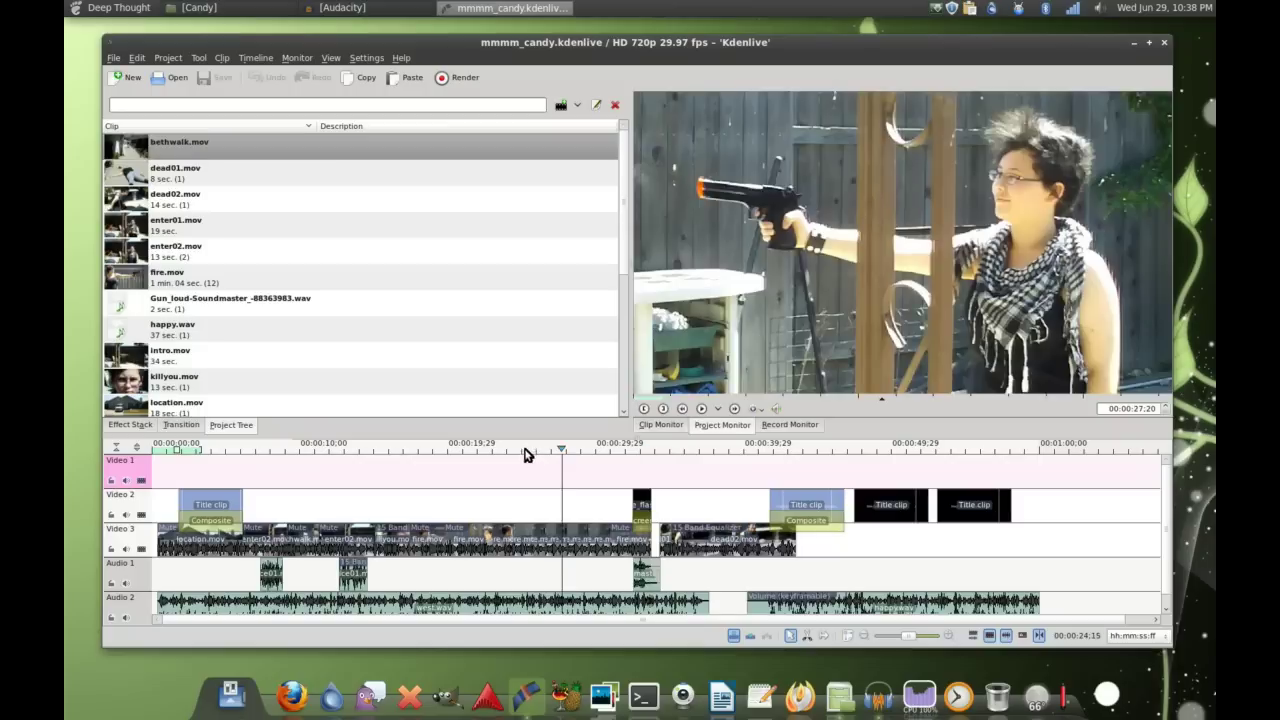
{"action": "left_click", "coordinate": [500, 456]}
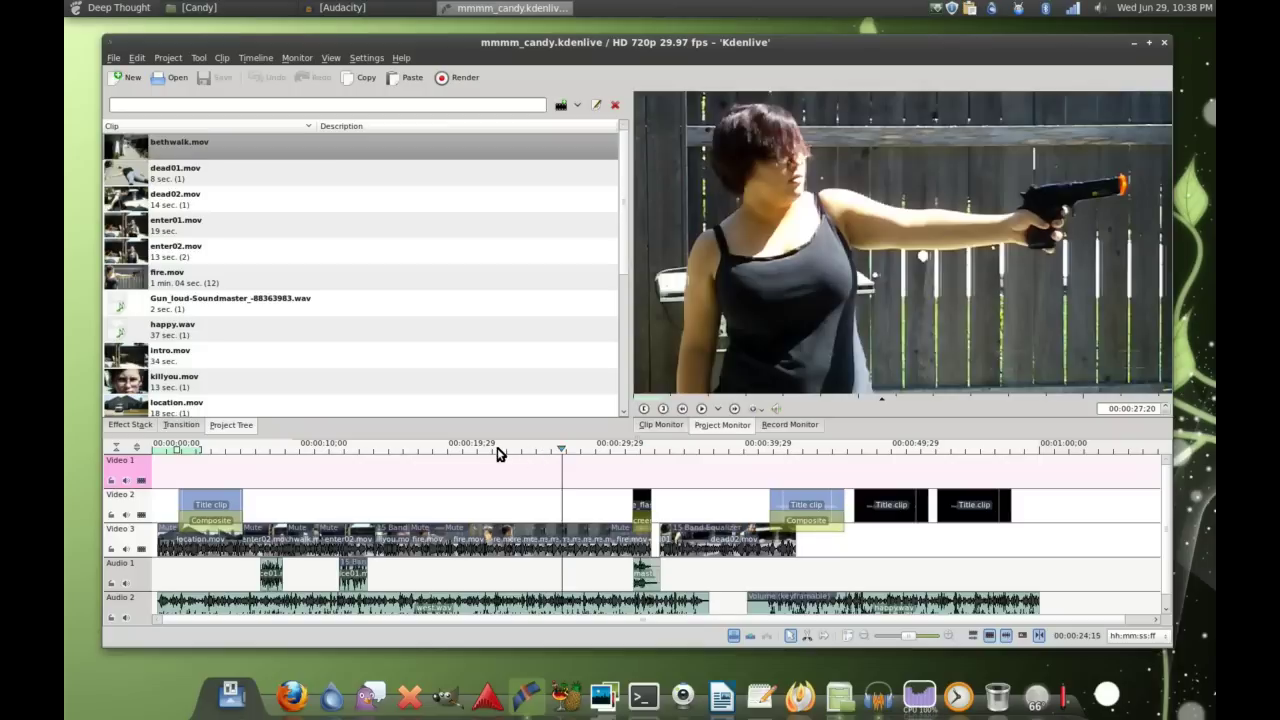
{"action": "left_click", "coordinate": [431, 455]}
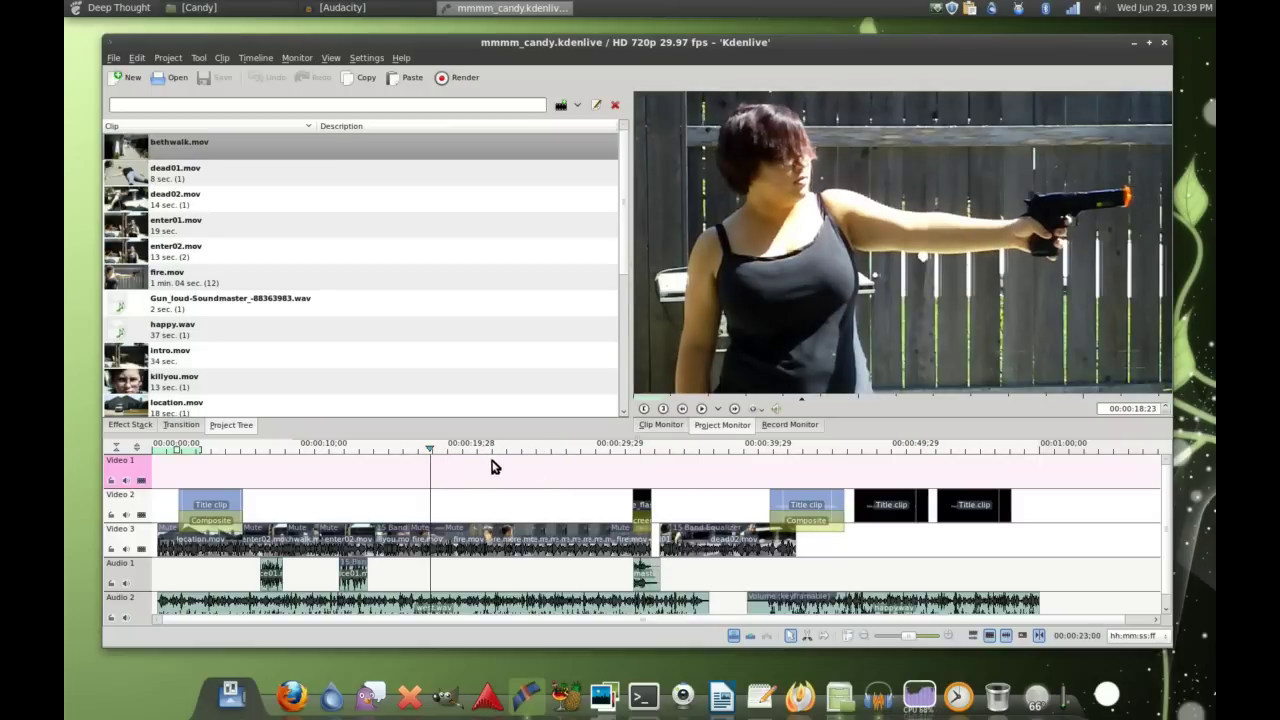
{"action": "left_click", "coordinate": [702, 409]}
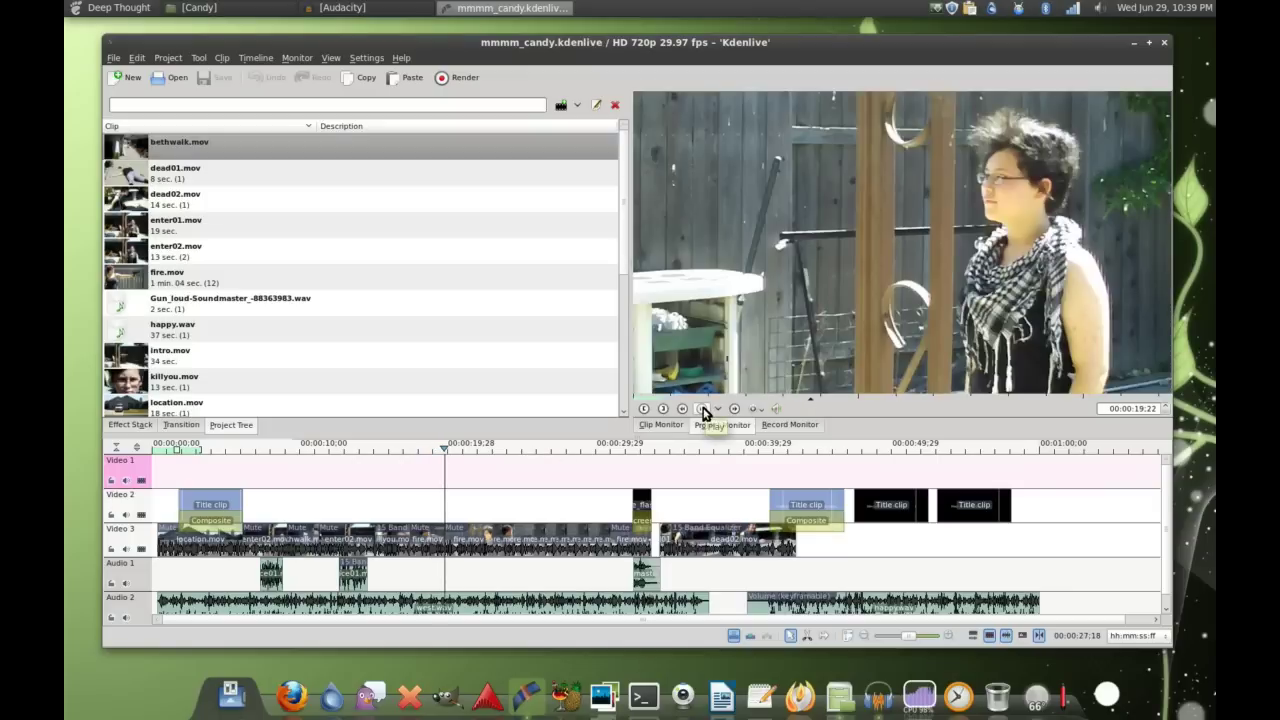
{"action": "left_click", "coordinate": [703, 410]}
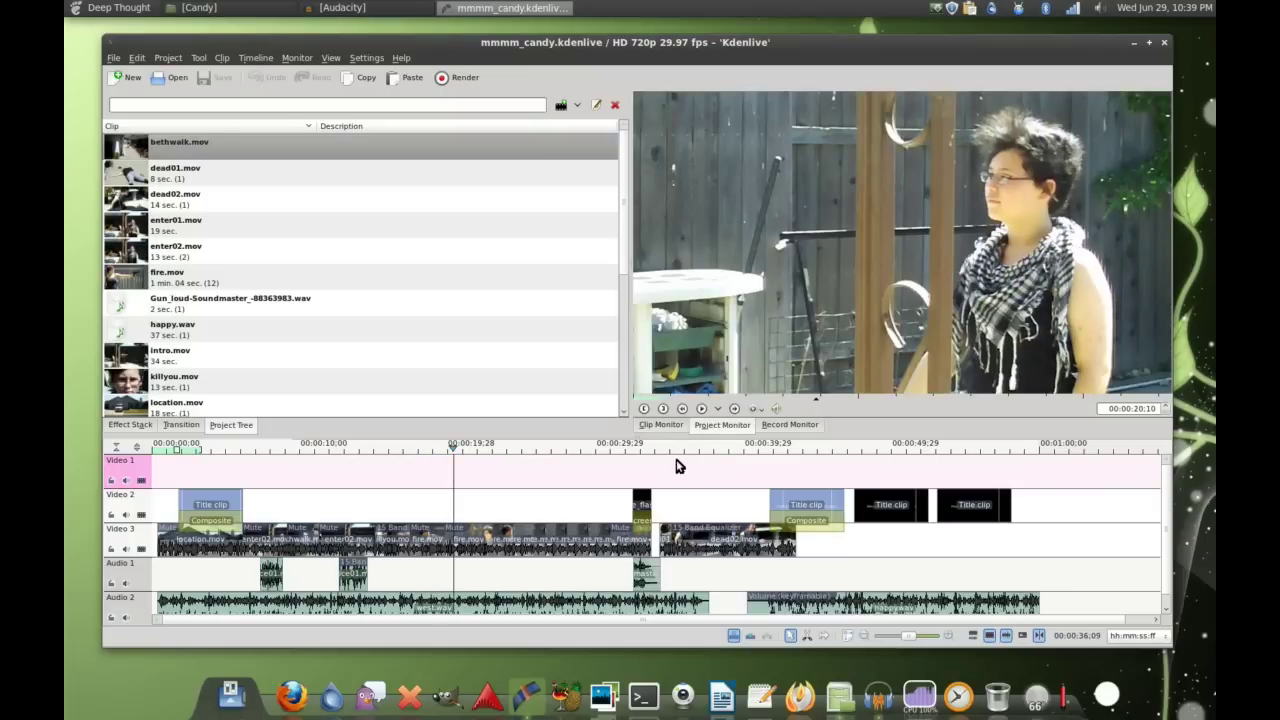
{"action": "left_click_drag", "start_coordinate": [794, 47], "coordinate": [786, 44]}
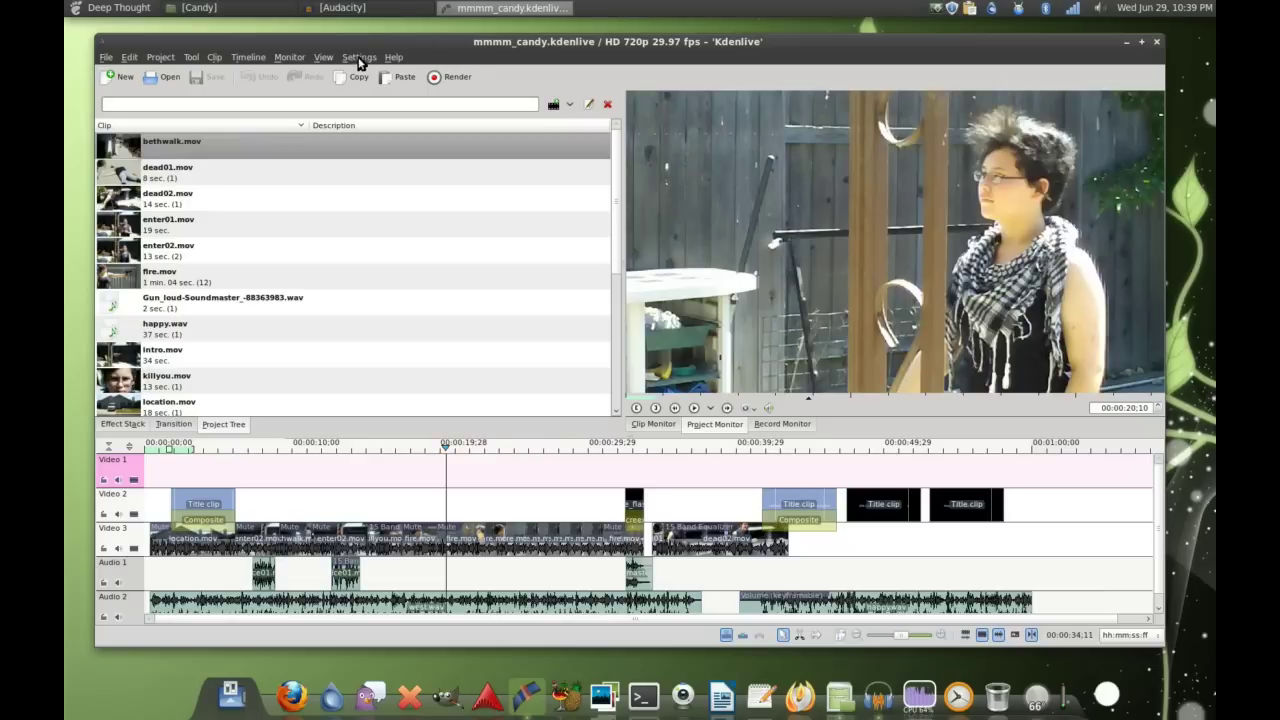
Browse the Monitor, Timeline and File menus without choosing anything
{"action": "left_click", "coordinate": [286, 57]}
{"action": "left_click", "coordinate": [286, 57]}
{"action": "left_click", "coordinate": [252, 57]}
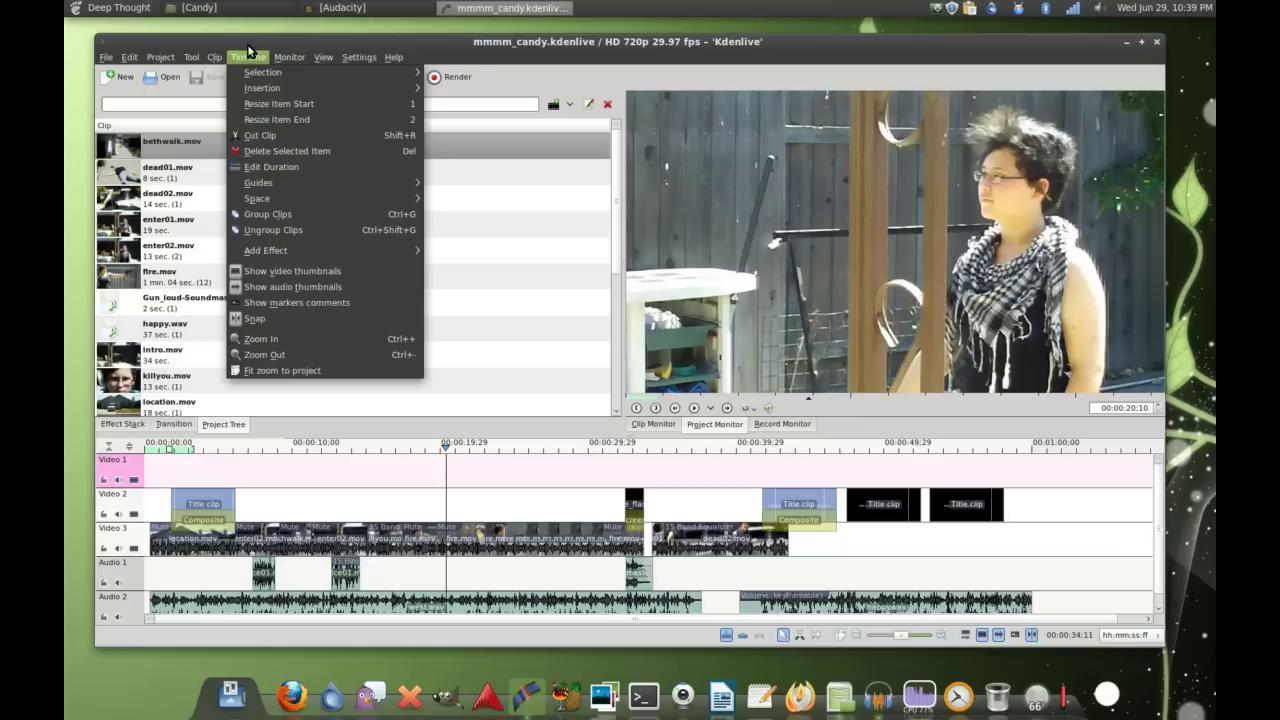
{"action": "left_click", "coordinate": [252, 57]}
{"action": "left_click", "coordinate": [112, 58]}
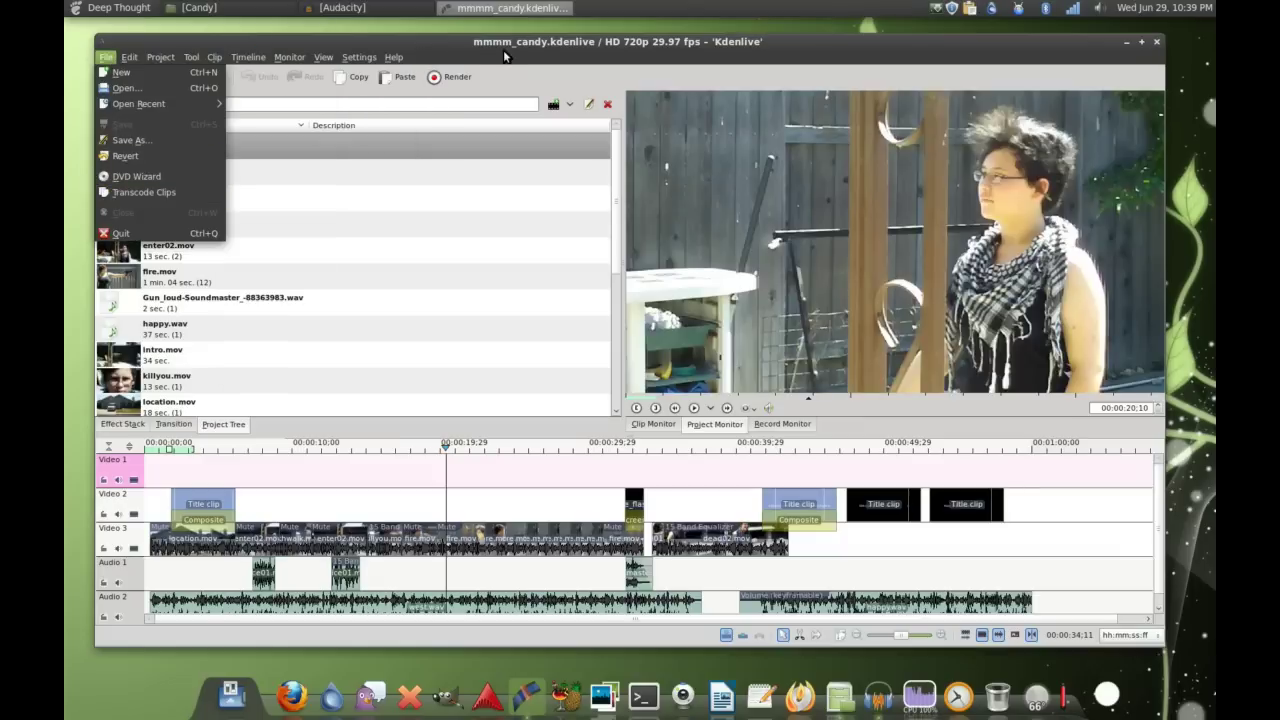
{"action": "key", "text": "Escape"}
Inspect the 720p_proxy profile under Configure Kdenlive > Transcode, then cancel
{"action": "left_click", "coordinate": [359, 57]}
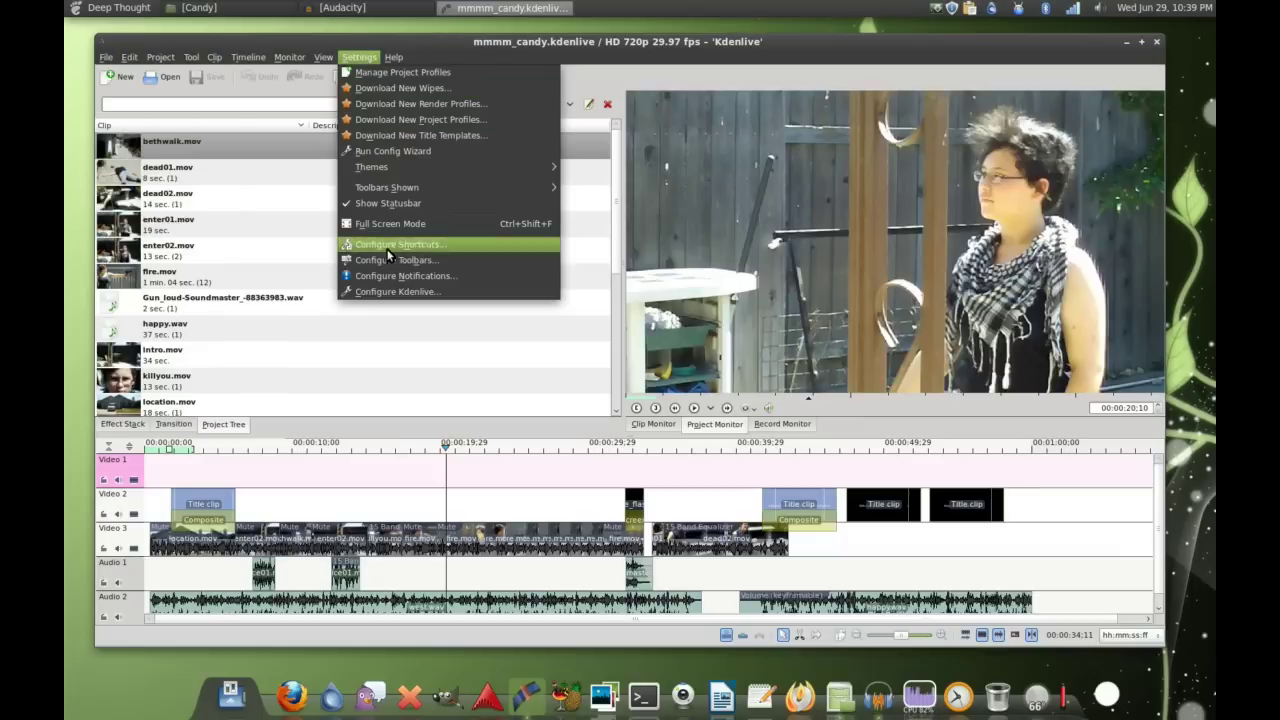
{"action": "left_click", "coordinate": [392, 291]}
{"action": "left_click", "coordinate": [463, 420]}
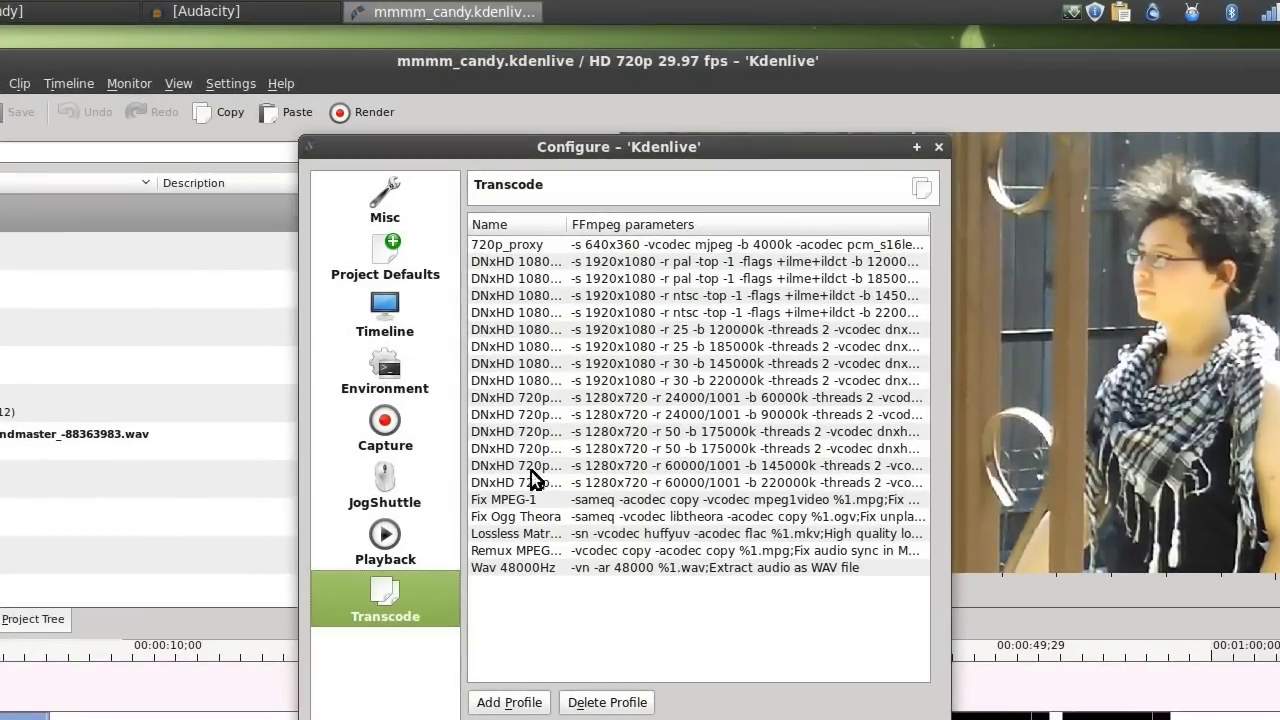
{"action": "left_click", "coordinate": [496, 246]}
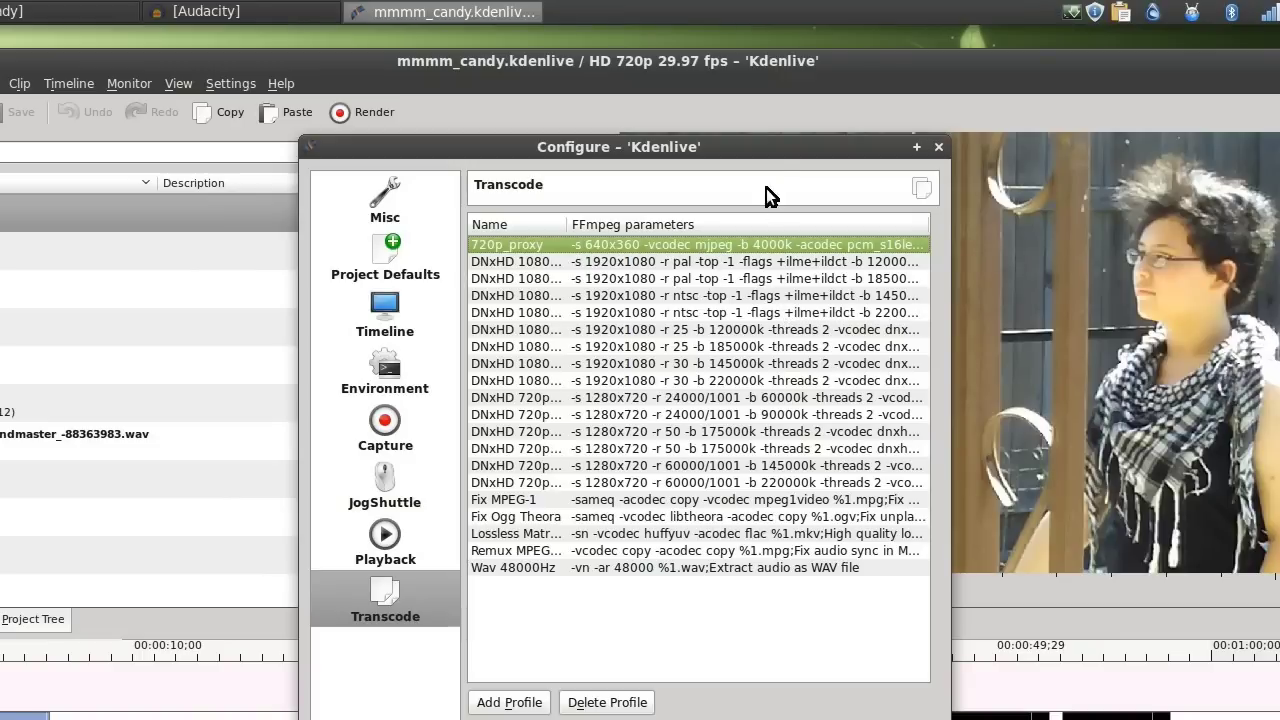
{"action": "left_click_drag", "start_coordinate": [744, 147], "coordinate": [748, 175]}
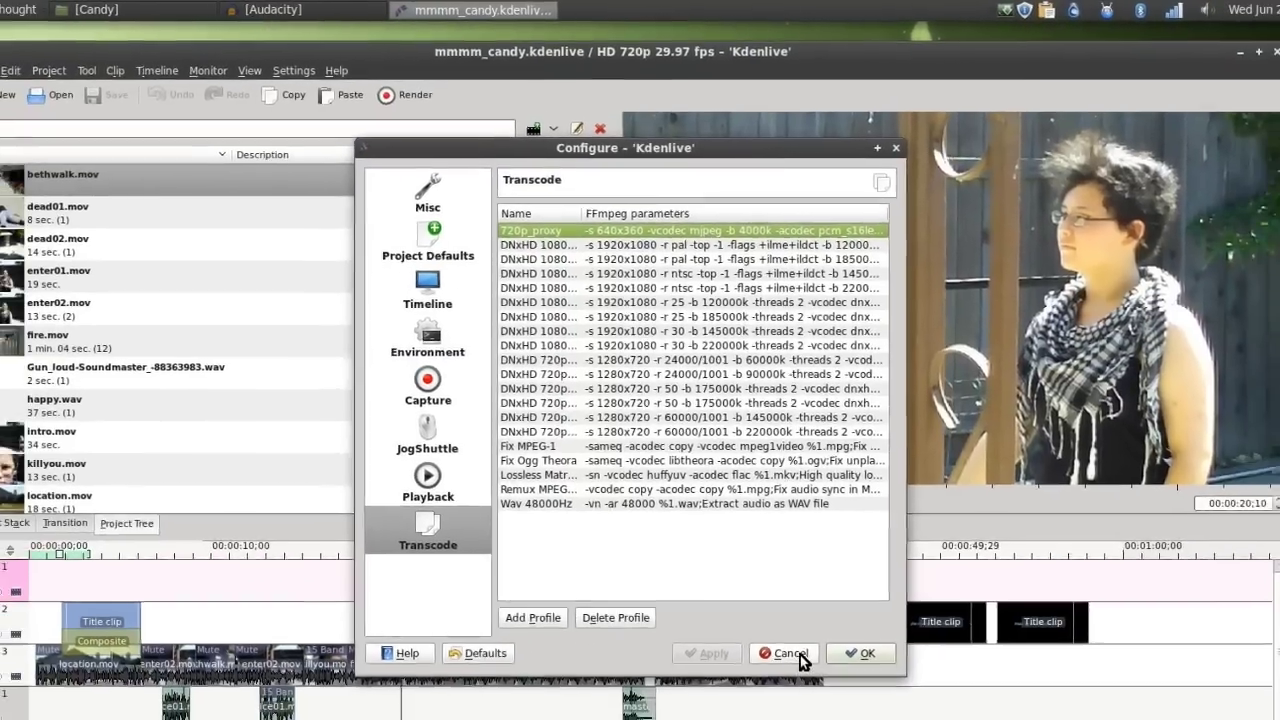
{"action": "left_click", "coordinate": [800, 658]}
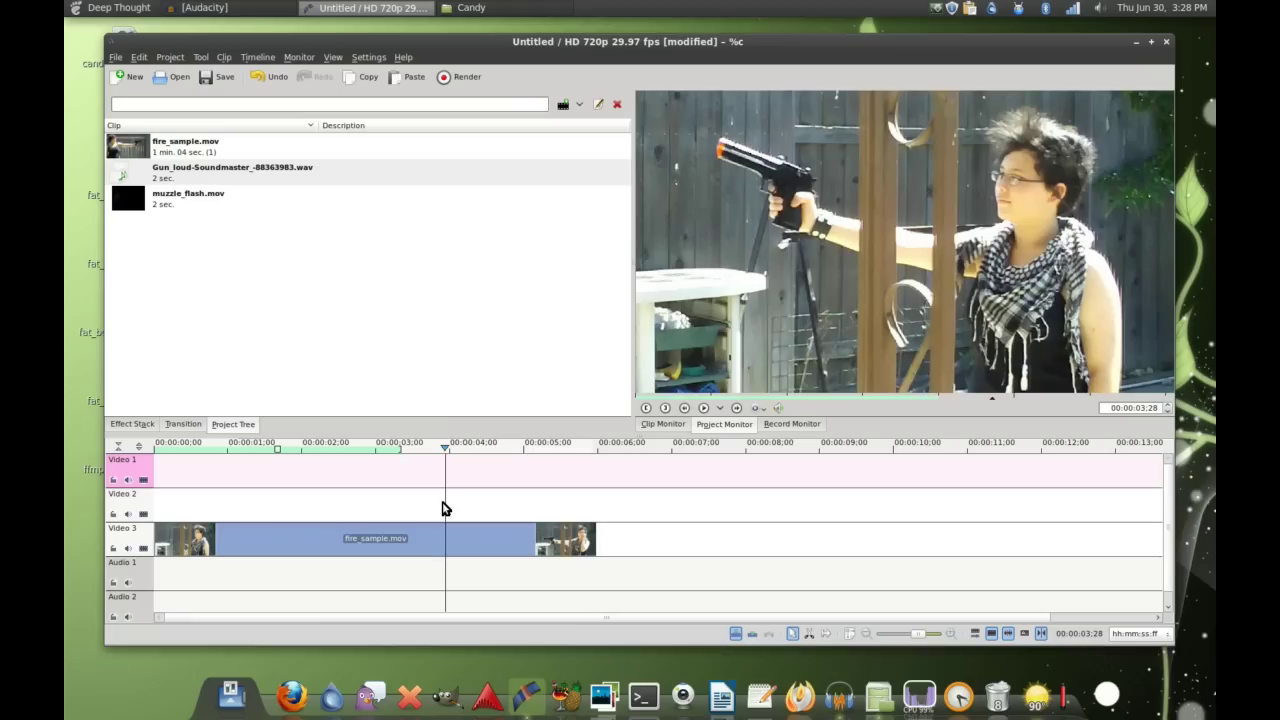
Move the playhead back to about 00:00:03:13 and drop the gunshot sound onto Audio 1 there
{"action": "left_click_drag", "start_coordinate": [445, 508], "coordinate": [411, 509]}
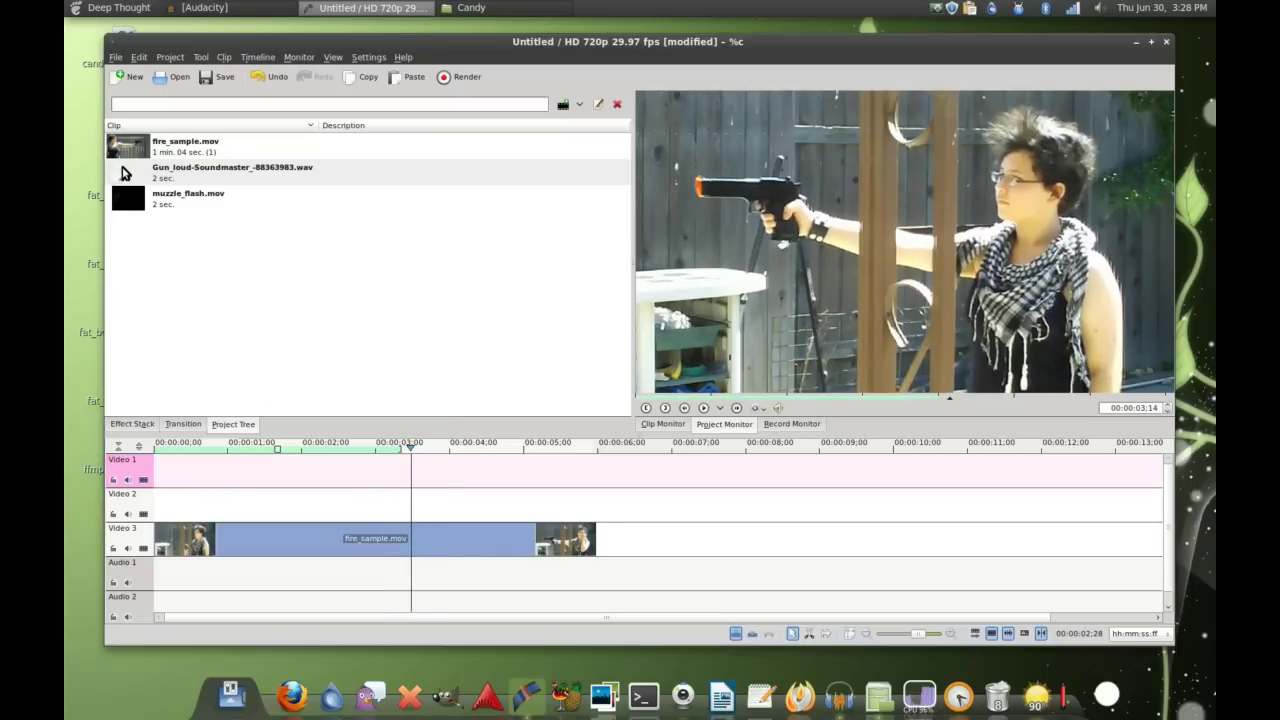
{"action": "left_click_drag", "start_coordinate": [125, 167], "coordinate": [420, 570]}
Play the shot from 02:08 to check the gunshot timing
{"action": "left_click", "coordinate": [323, 494]}
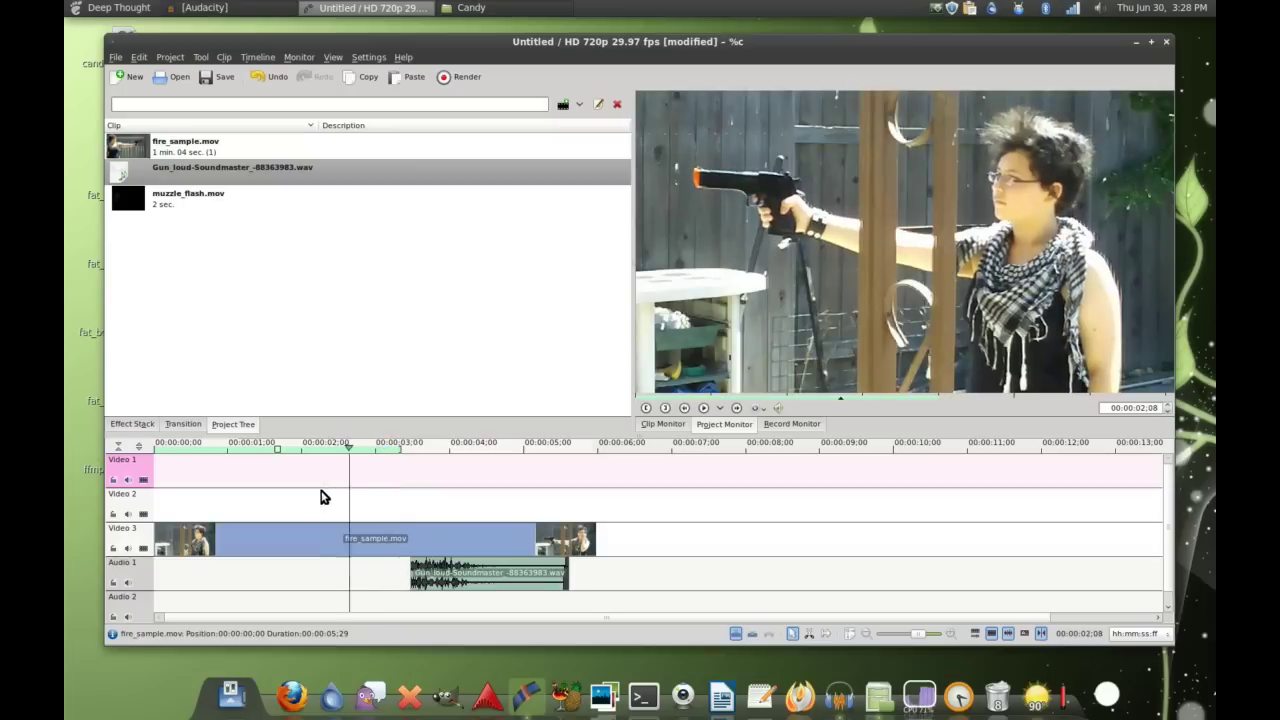
{"action": "left_click", "coordinate": [702, 408]}
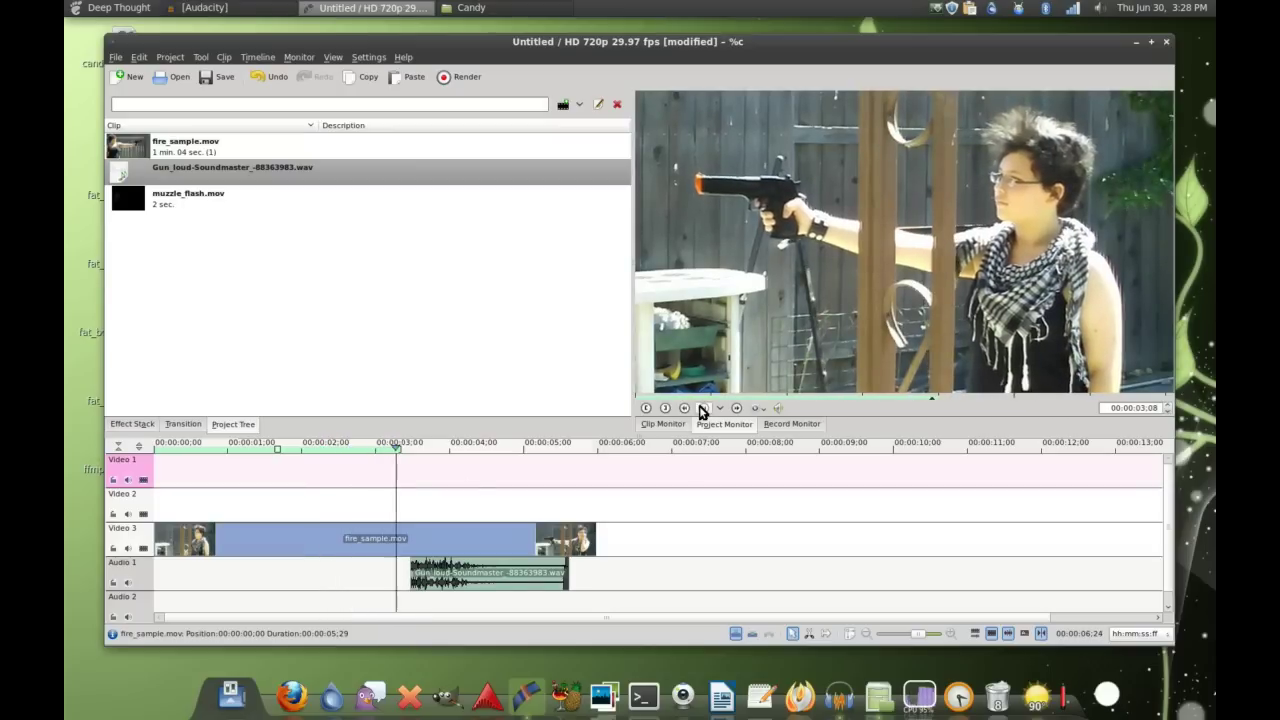
{"action": "left_click", "coordinate": [702, 408]}
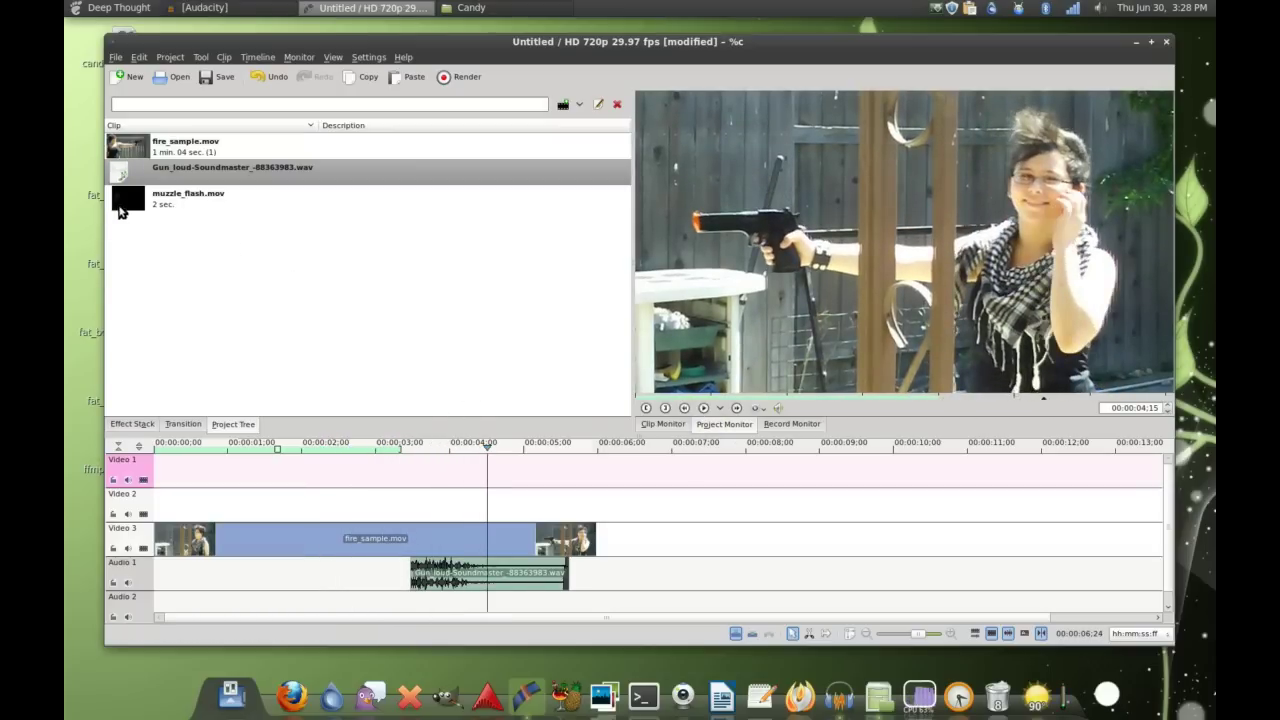
Place muzzle_flash.mov on Video 2 with a screen-type transition and play the composite
{"action": "left_click_drag", "start_coordinate": [122, 203], "coordinate": [410, 505]}
{"action": "left_click", "coordinate": [409, 524]}
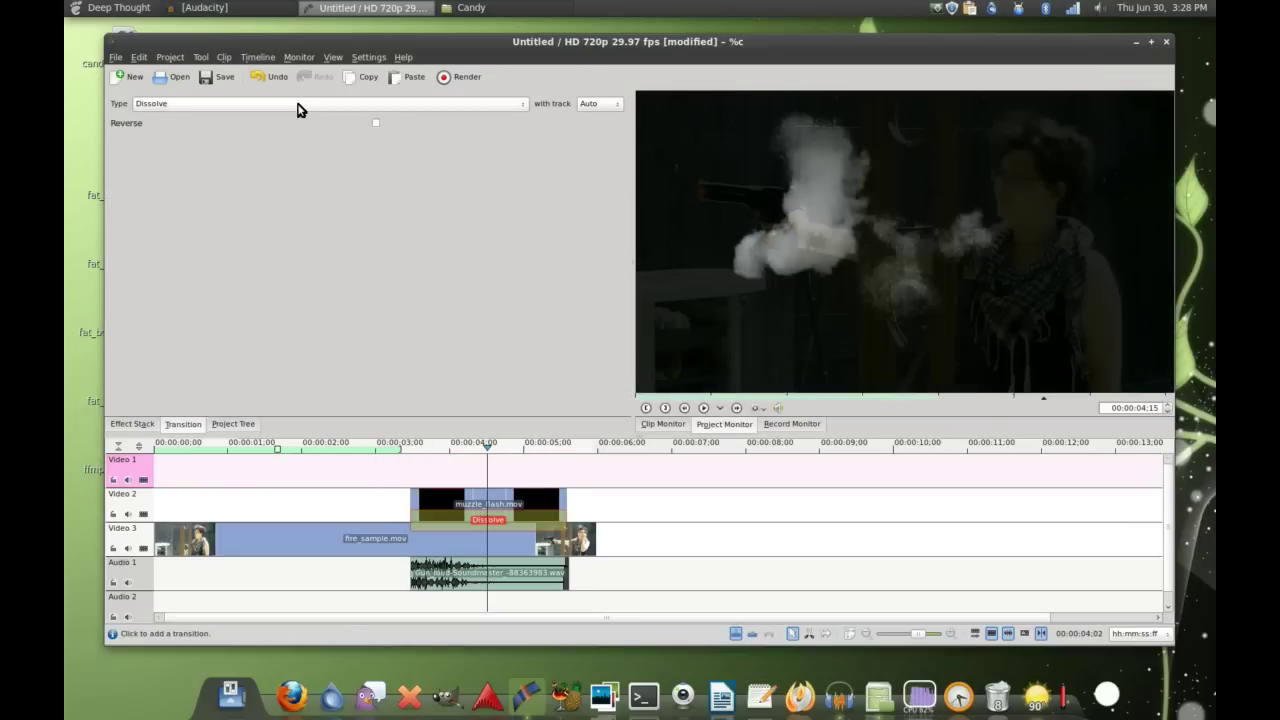
{"action": "left_click", "coordinate": [297, 103]}
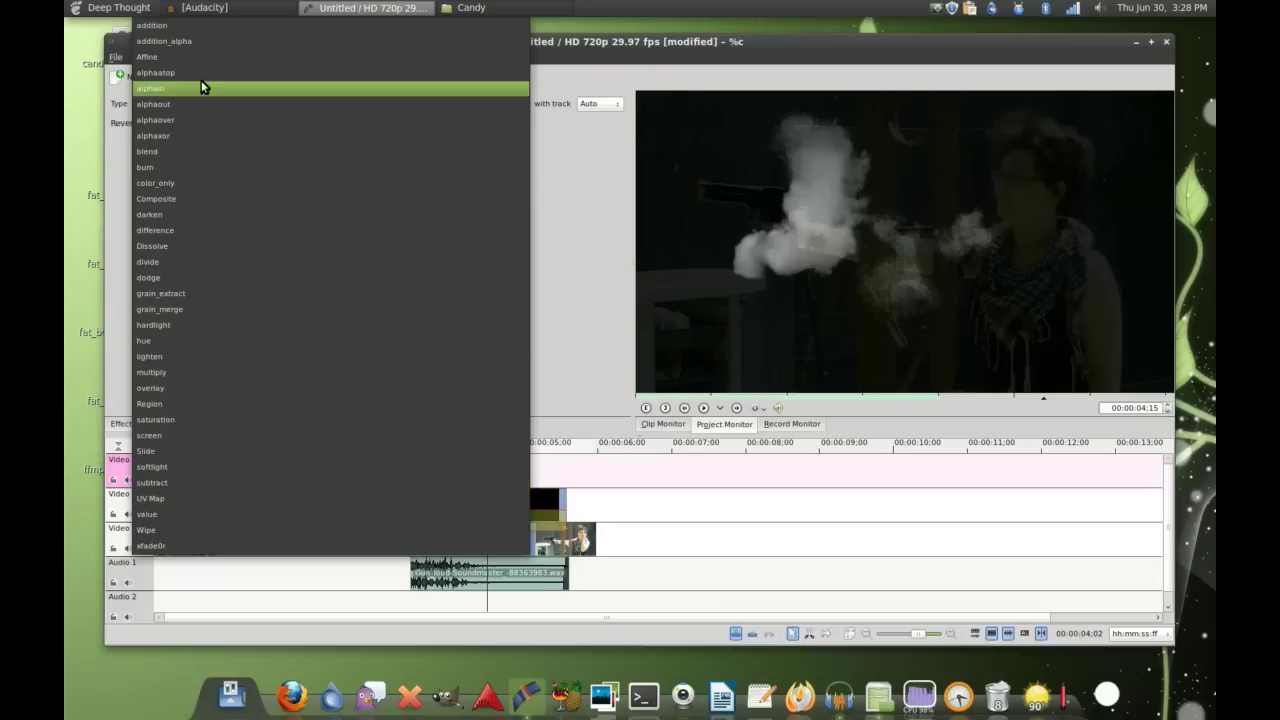
{"action": "left_click", "coordinate": [173, 437]}
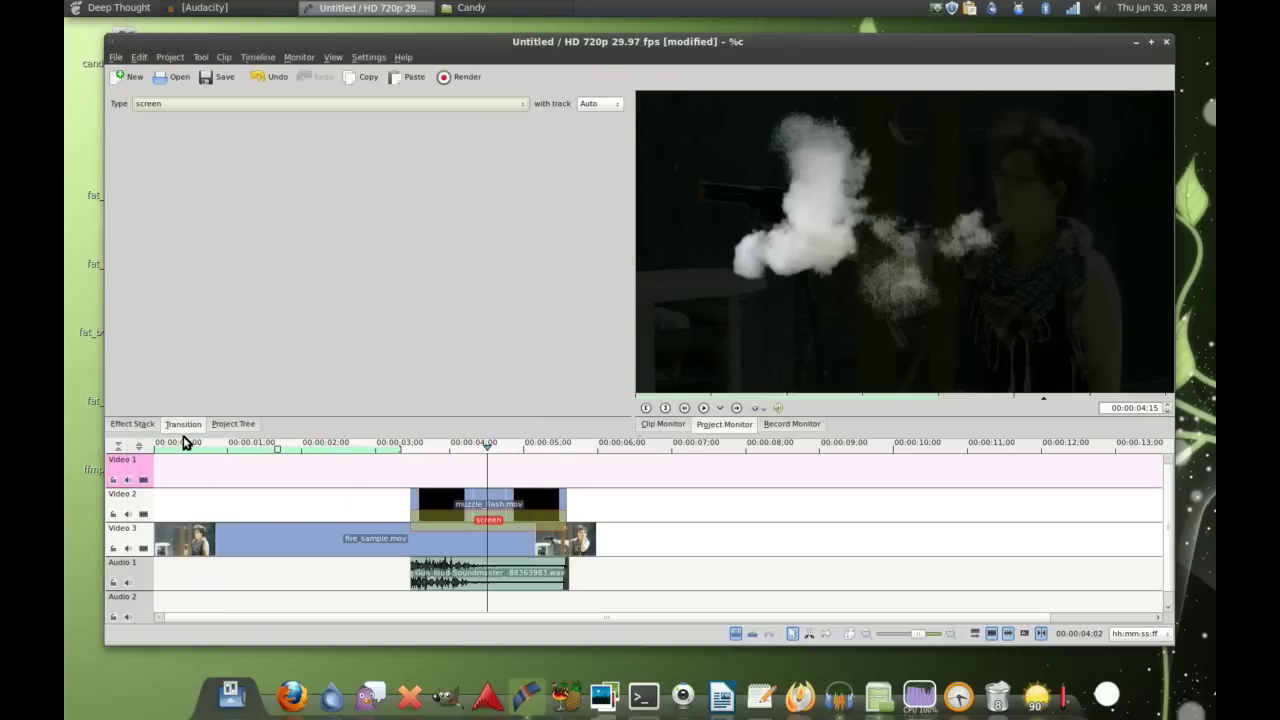
{"action": "left_click_drag", "start_coordinate": [398, 444], "coordinate": [351, 463]}
{"action": "left_click", "coordinate": [702, 409]}
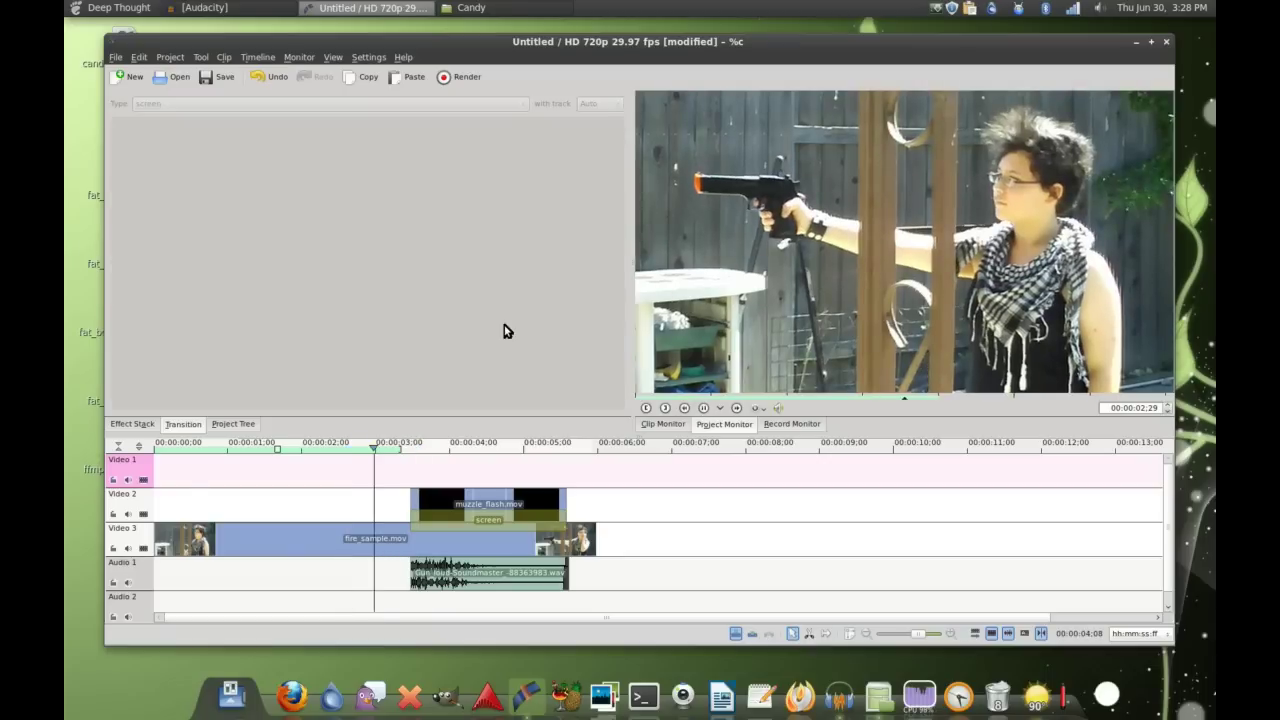
{"action": "left_click", "coordinate": [704, 408]}
Add Pan and Zoom to muzzle_flash.mov, size it 640x480 (66.67%) and shift it left
{"action": "left_click", "coordinate": [463, 503]}
{"action": "left_click", "coordinate": [113, 407]}
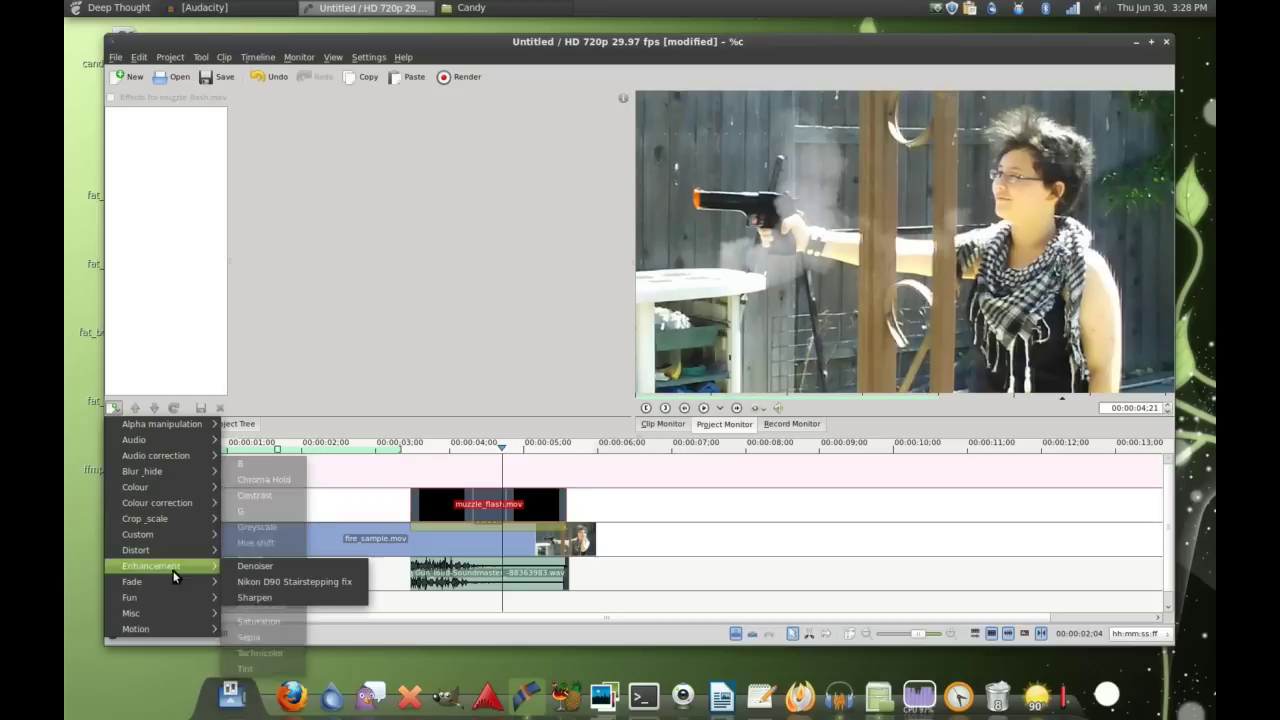
{"action": "mouse_move", "coordinate": [170, 520]}
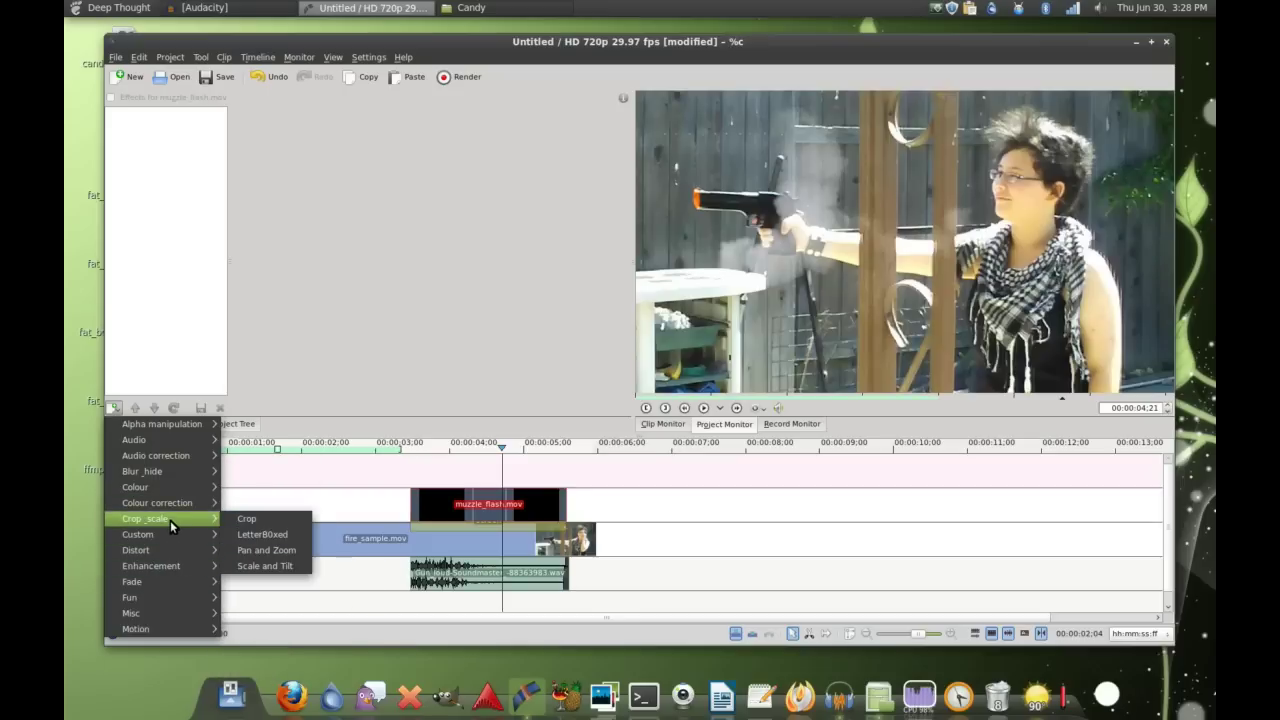
{"action": "left_click", "coordinate": [264, 550]}
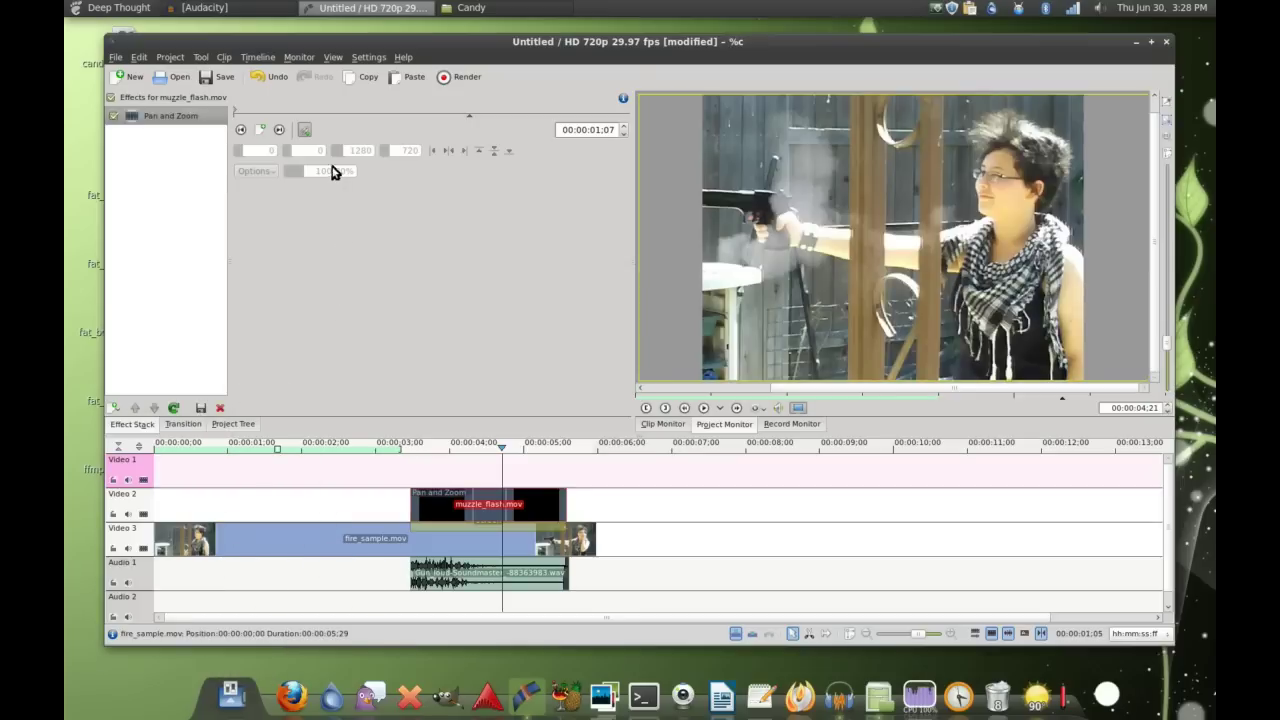
{"action": "left_click", "coordinate": [241, 130]}
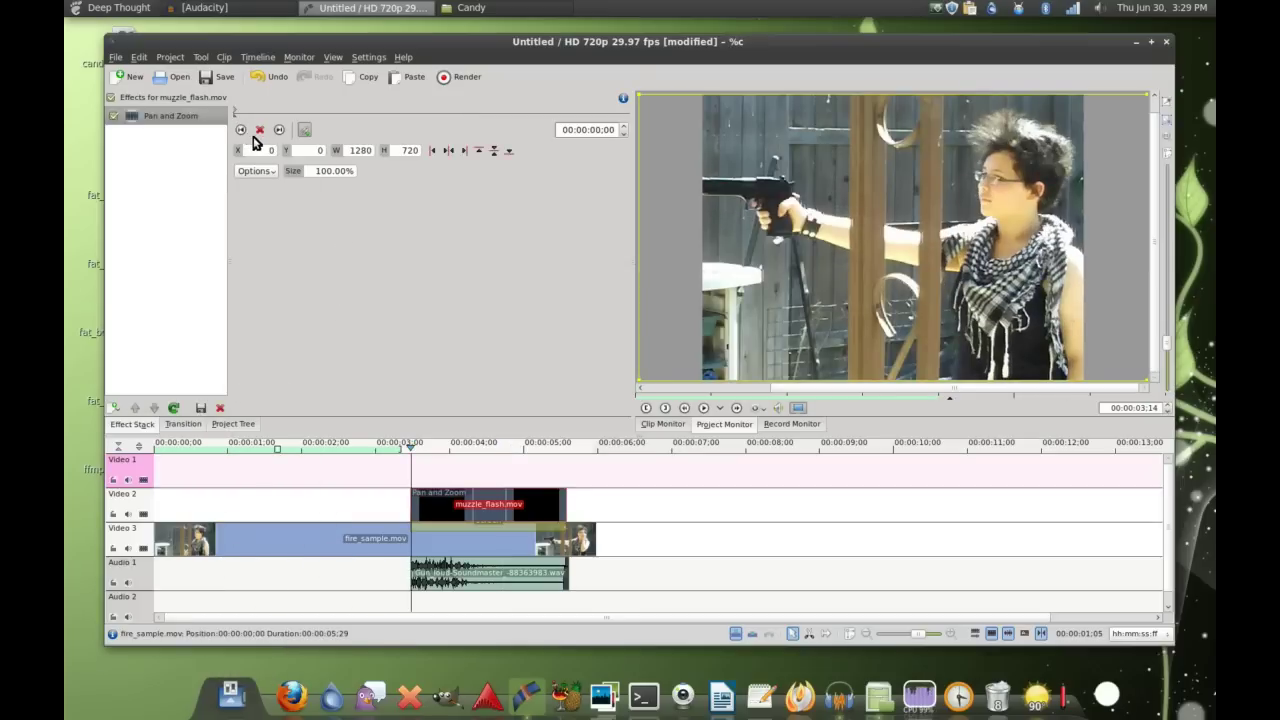
{"action": "left_click", "coordinate": [261, 170]}
{"action": "left_click", "coordinate": [266, 189]}
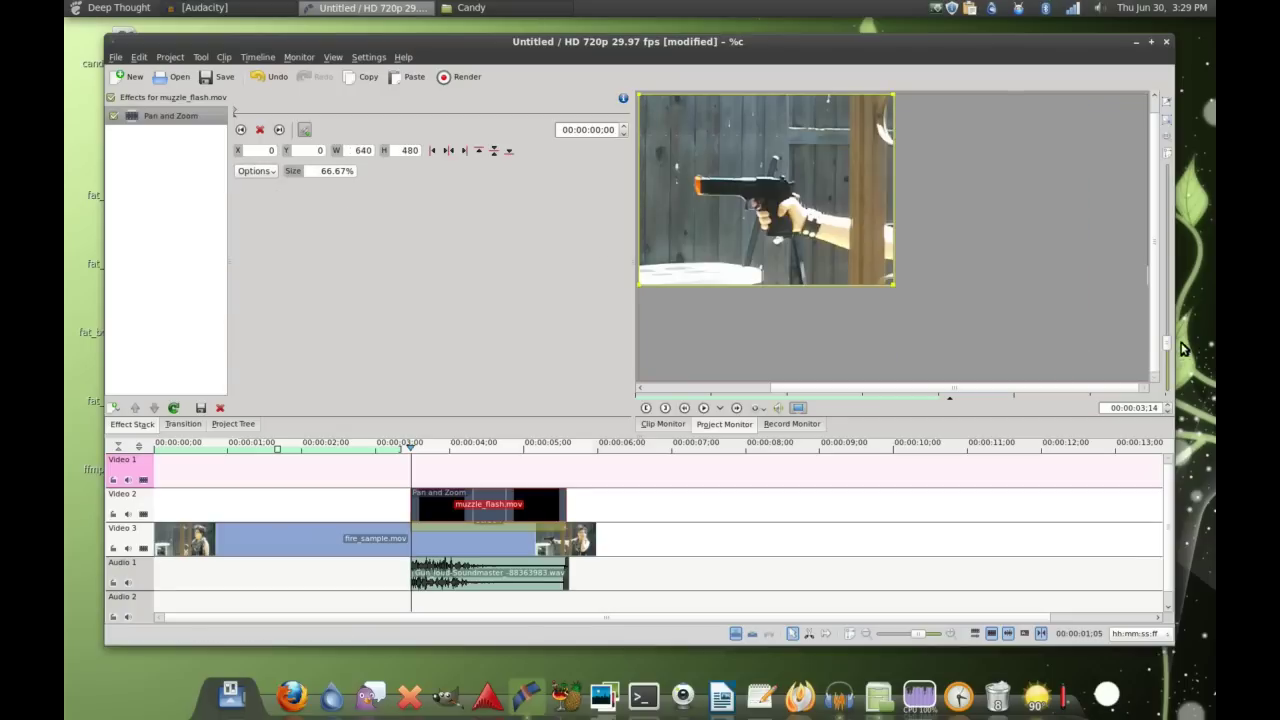
{"action": "left_click_drag", "start_coordinate": [869, 246], "coordinate": [740, 226]}
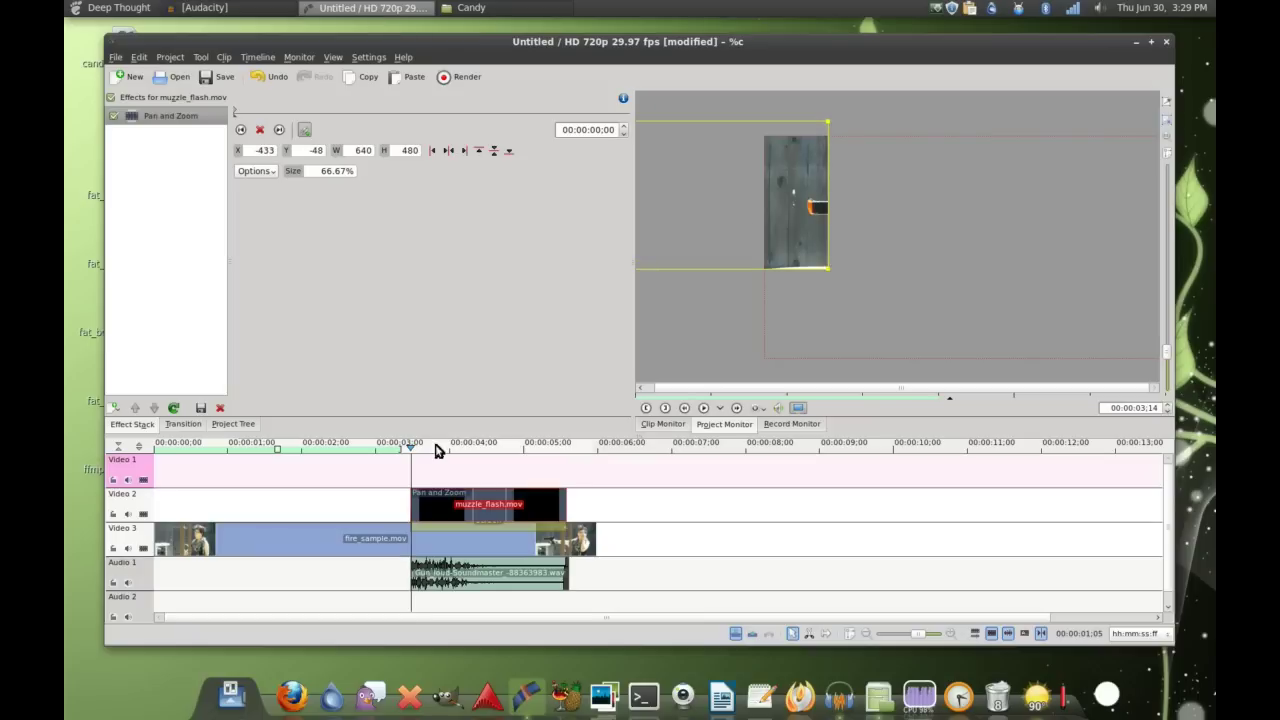
Review playback and nudge the flash to X -433, Y -49 at the gun's muzzle
{"action": "left_click", "coordinate": [385, 447]}
{"action": "left_click", "coordinate": [700, 410]}
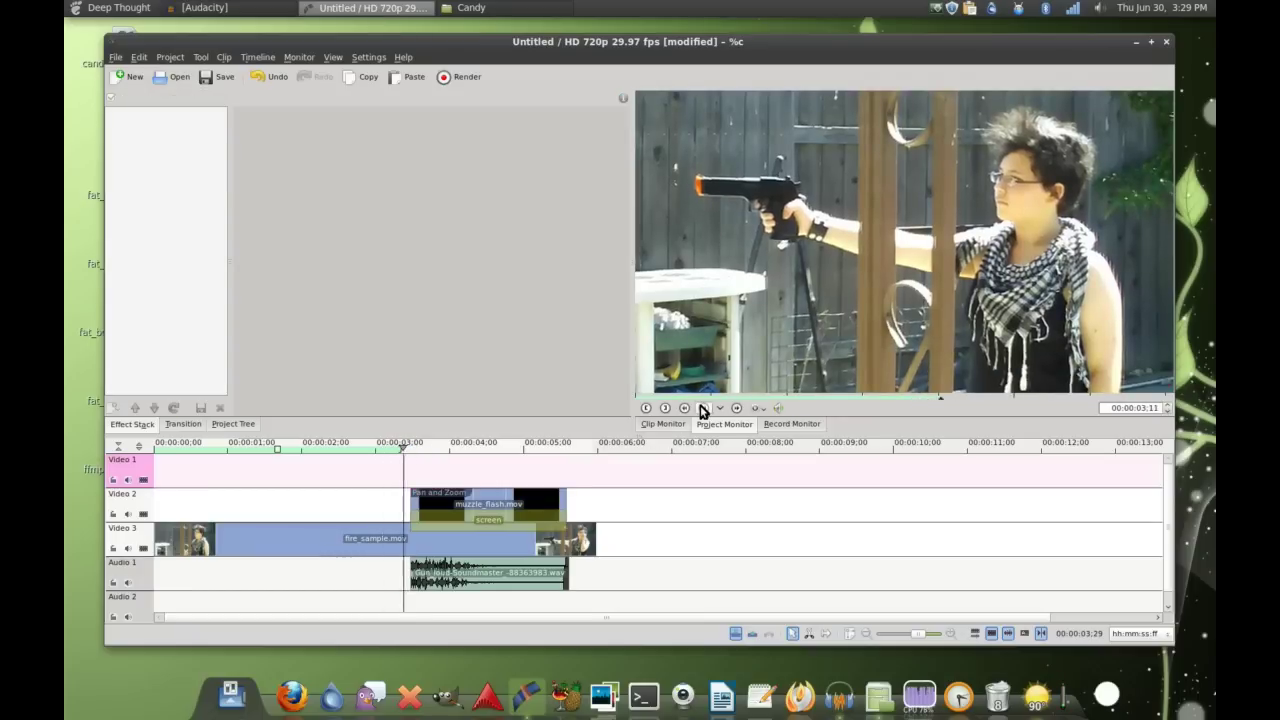
{"action": "left_click", "coordinate": [555, 500]}
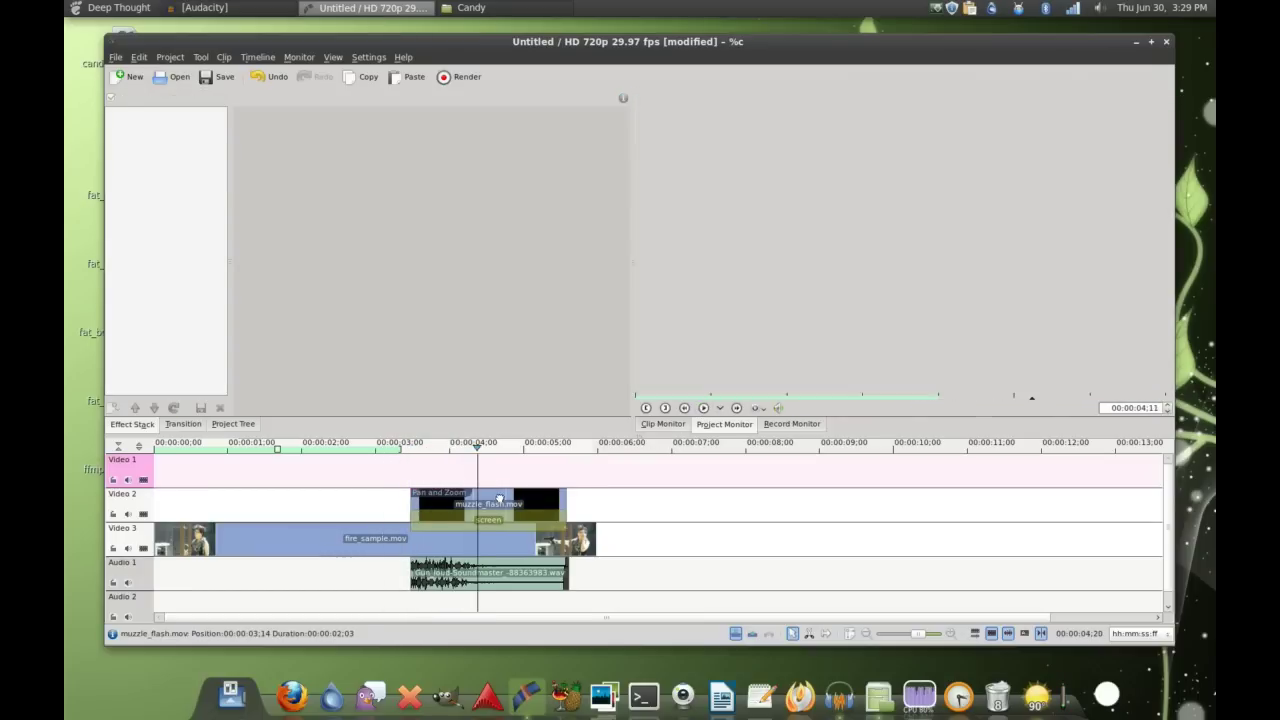
{"action": "left_click_drag", "start_coordinate": [679, 208], "coordinate": [684, 211]}
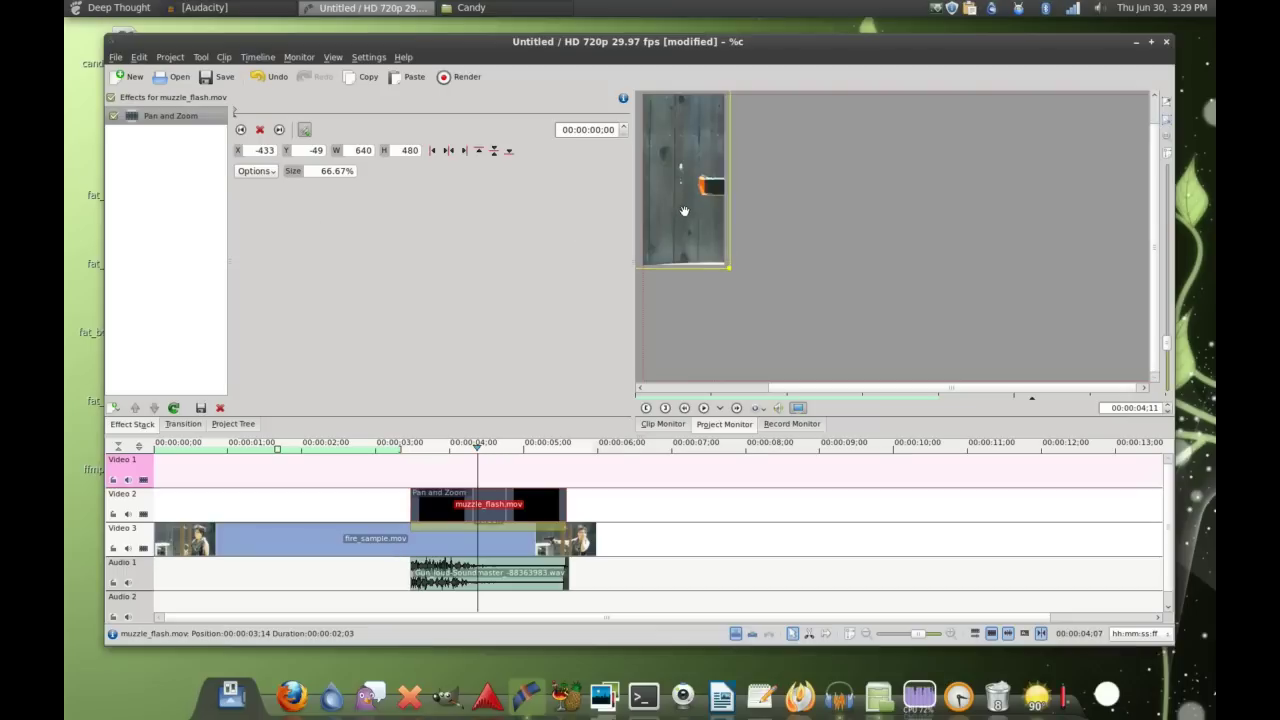
{"action": "left_click", "coordinate": [362, 452]}
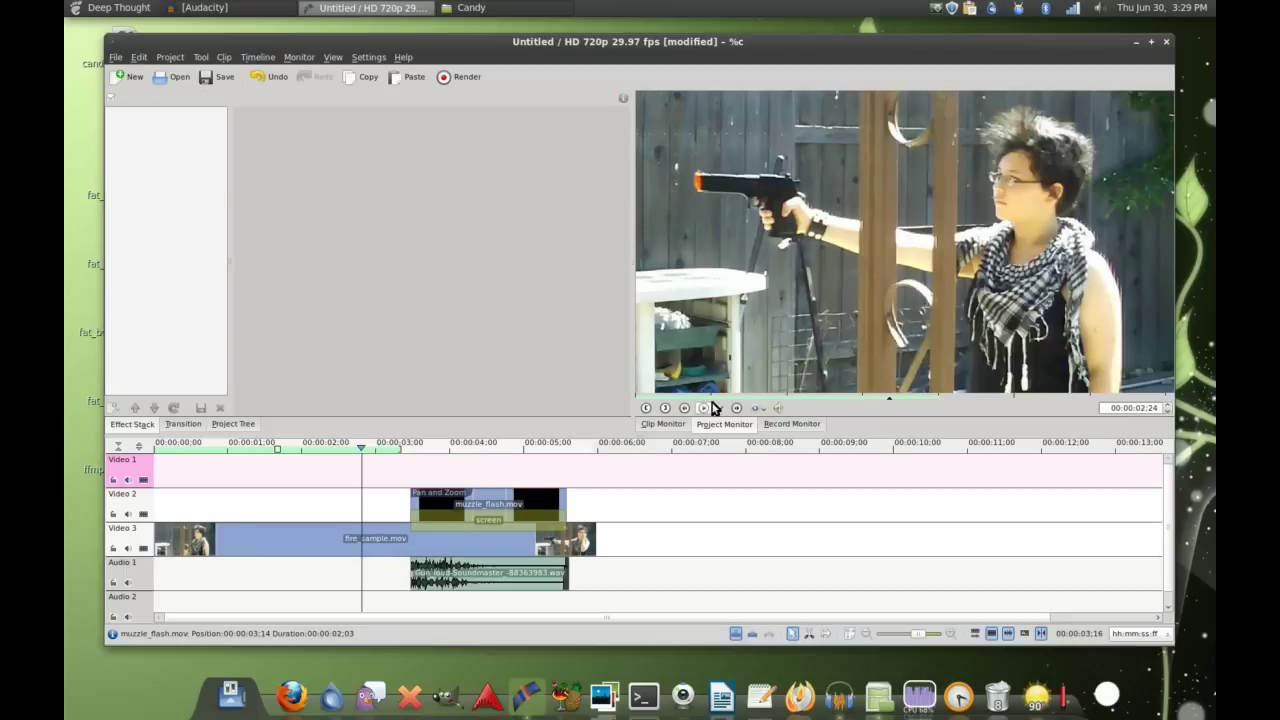
{"action": "left_click", "coordinate": [706, 408]}
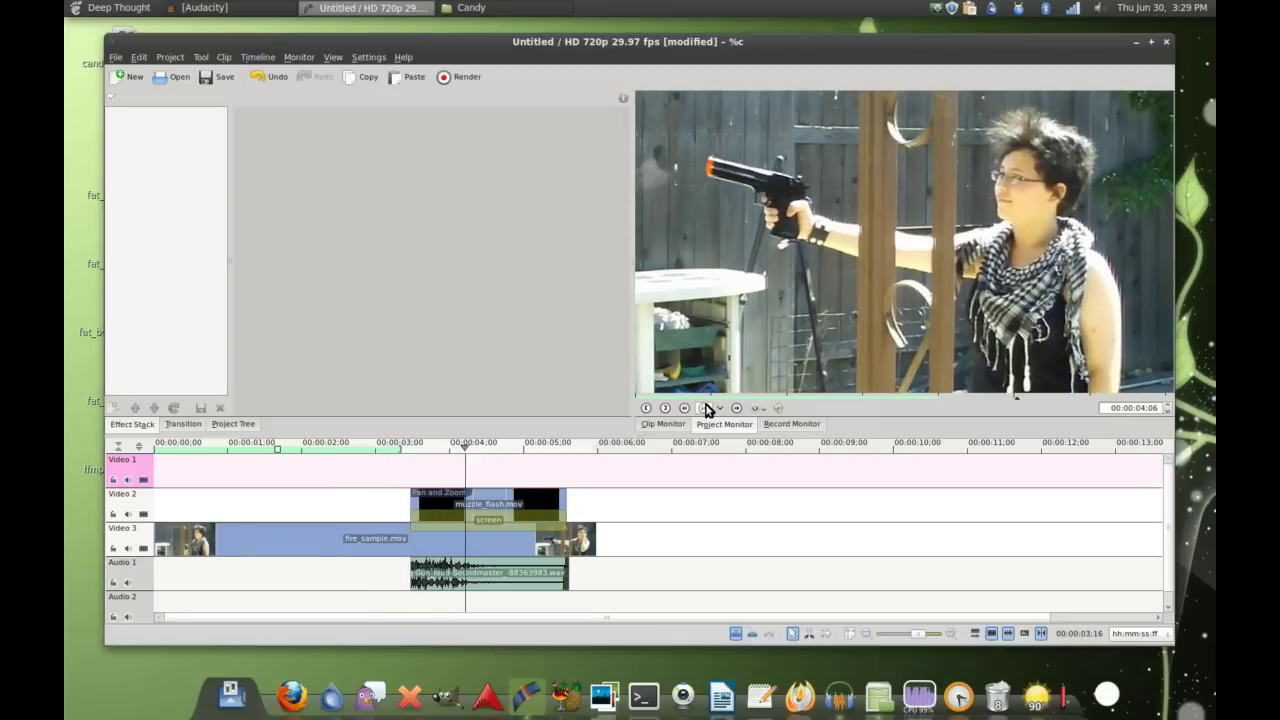